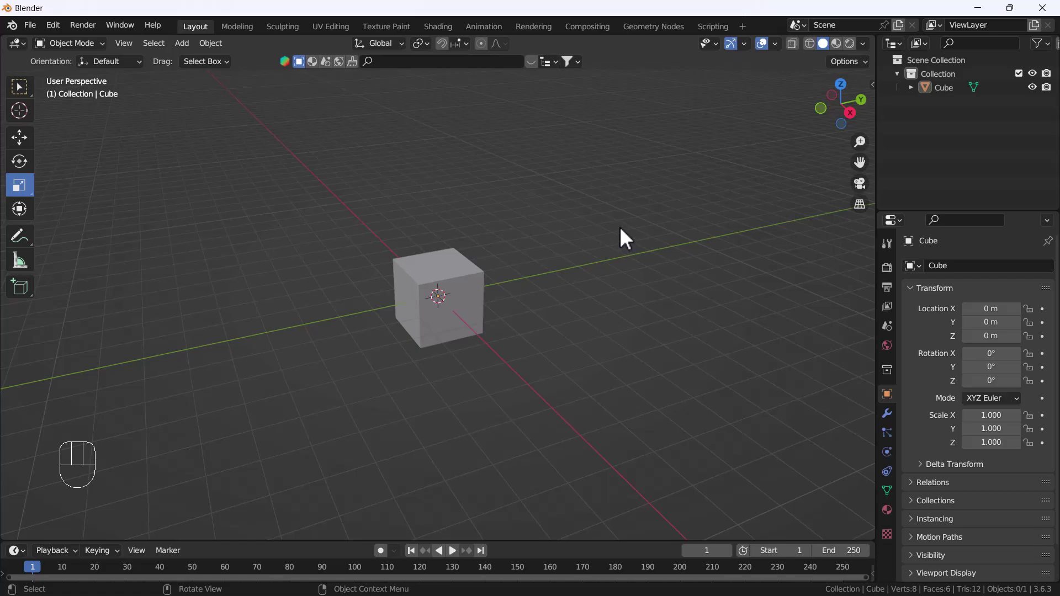
# Step: Flatten the cube along Z, widen it along X and Y in Top view, and apply its scale
pyautogui.click(479, 288)
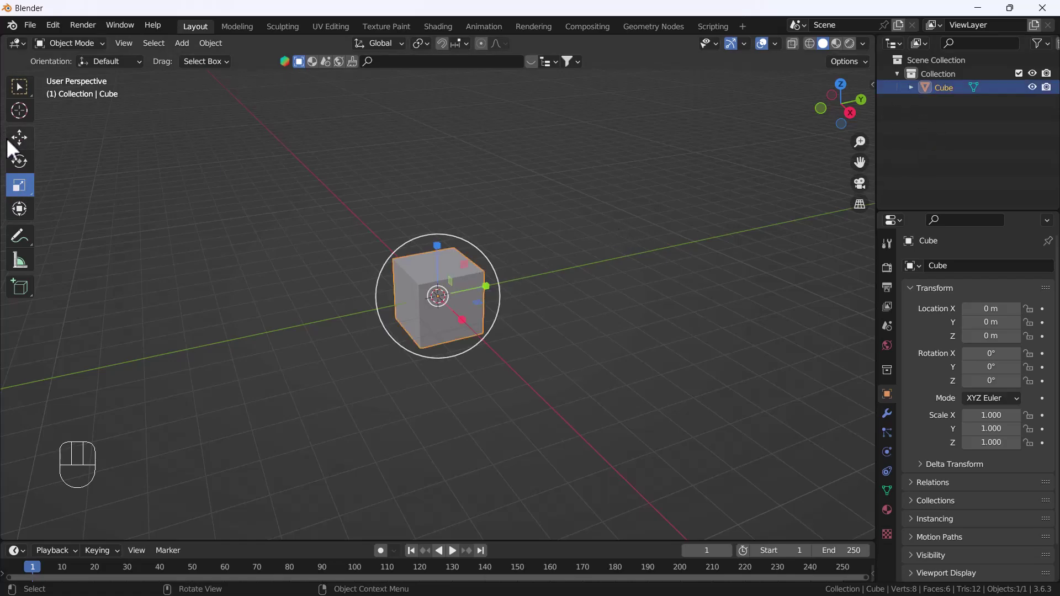
pyautogui.moveTo(438, 246); pyautogui.dragTo(438, 288)
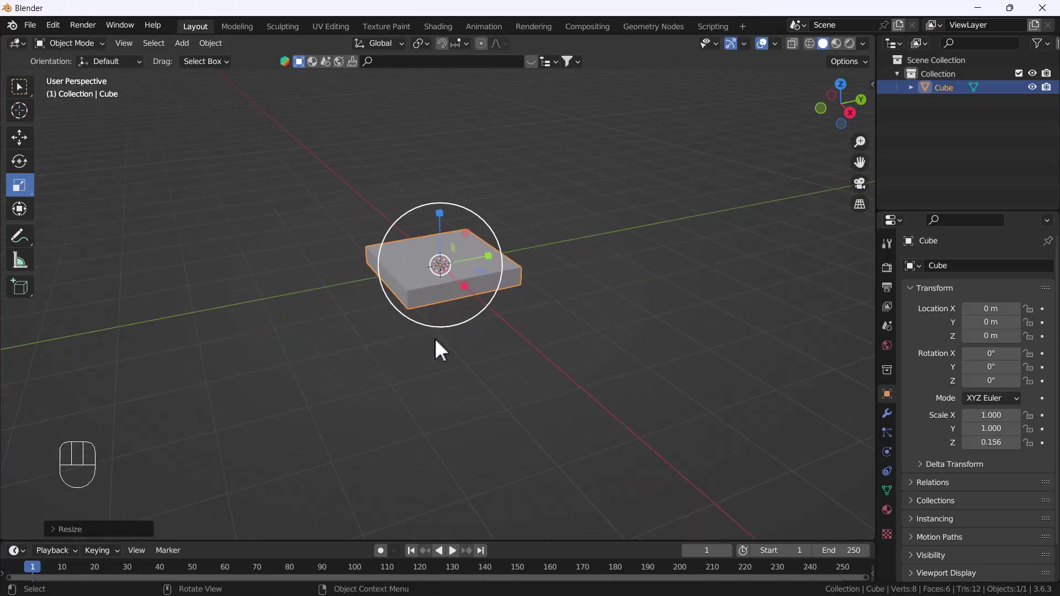
pyautogui.press('`')
pyautogui.click(464, 111)
pyautogui.moveTo(487, 264); pyautogui.dragTo(552, 265)
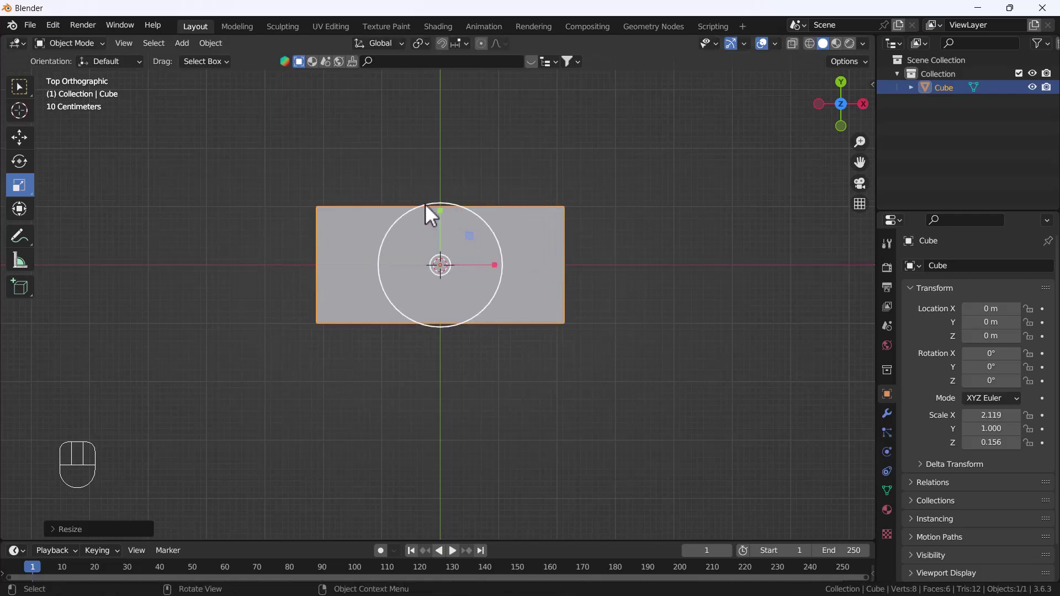
pyautogui.moveTo(440, 212); pyautogui.dragTo(440, 199)
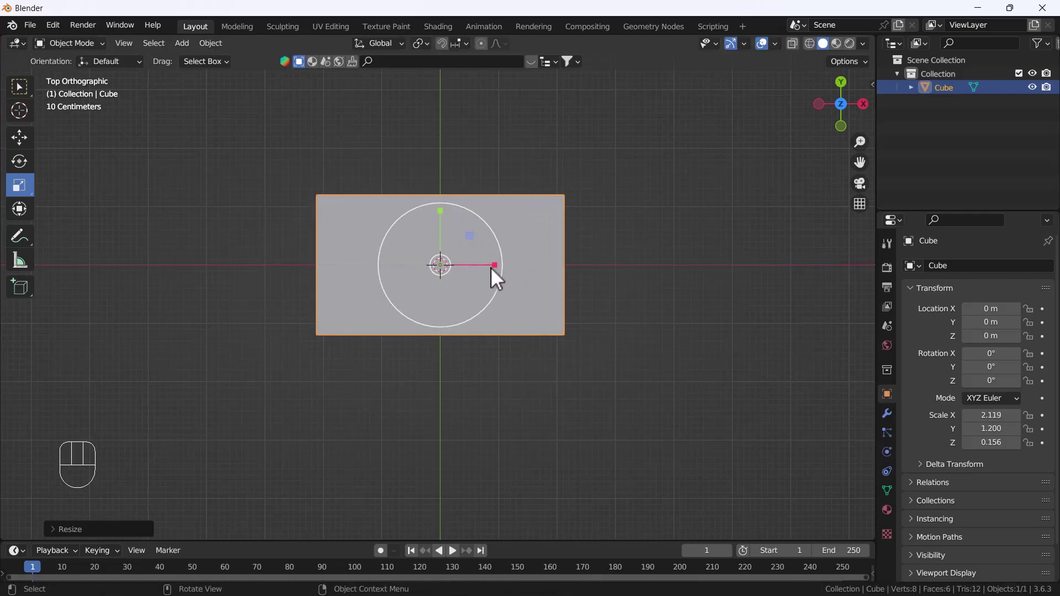
pyautogui.moveTo(493, 268); pyautogui.dragTo(500, 265)
pyautogui.moveTo(466, 358); pyautogui.dragTo(469, 286, button='middle')
pyautogui.hotkey('ctrl', 'a')
pyautogui.click(381, 315)
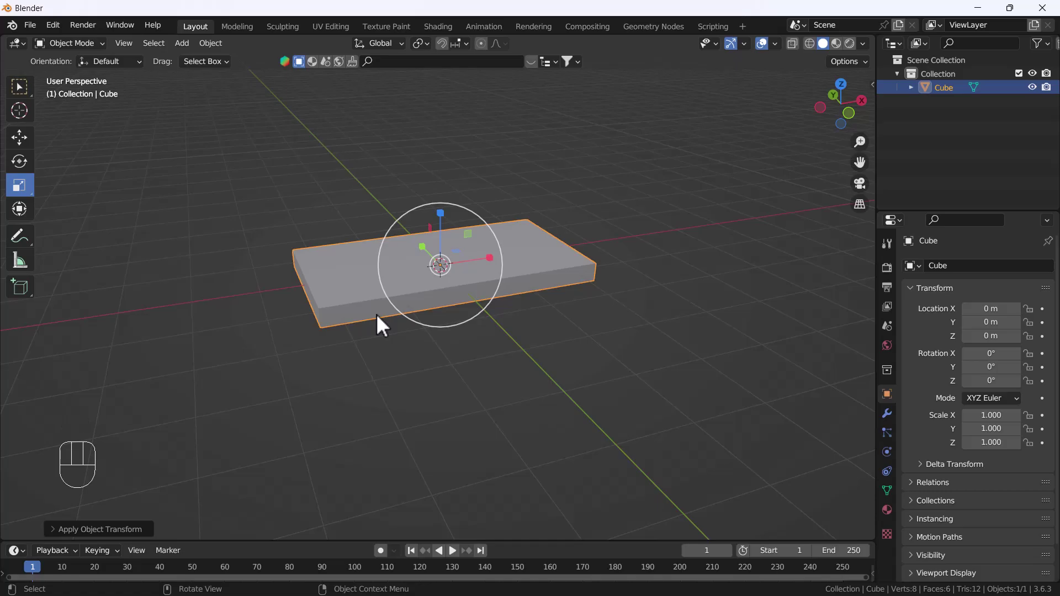
# Step: Stretch the slab slightly further along Y in Top view and apply the scale again
pyautogui.press('`')
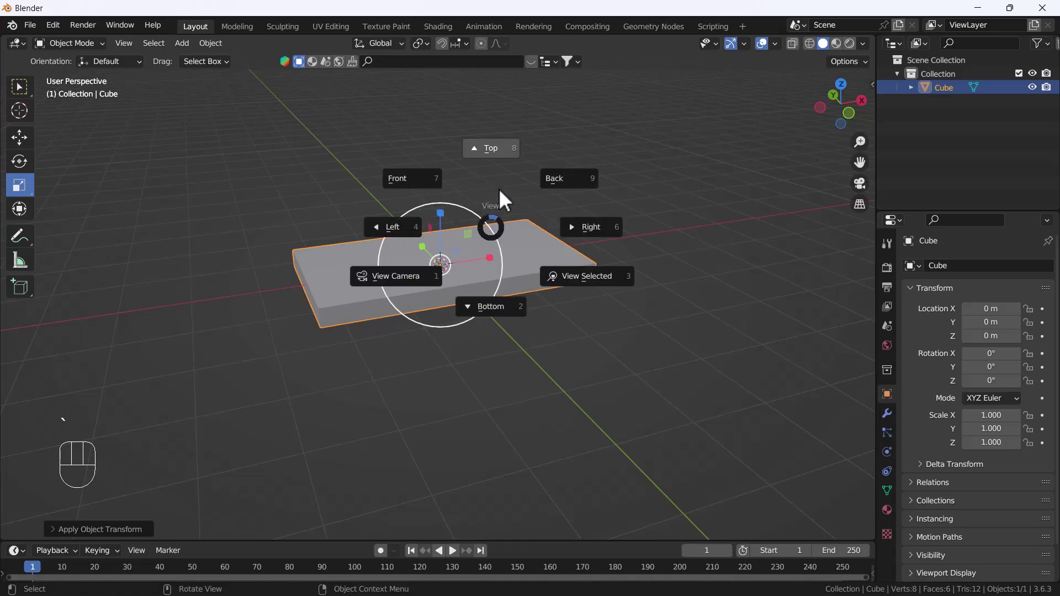
pyautogui.press('KP_7')
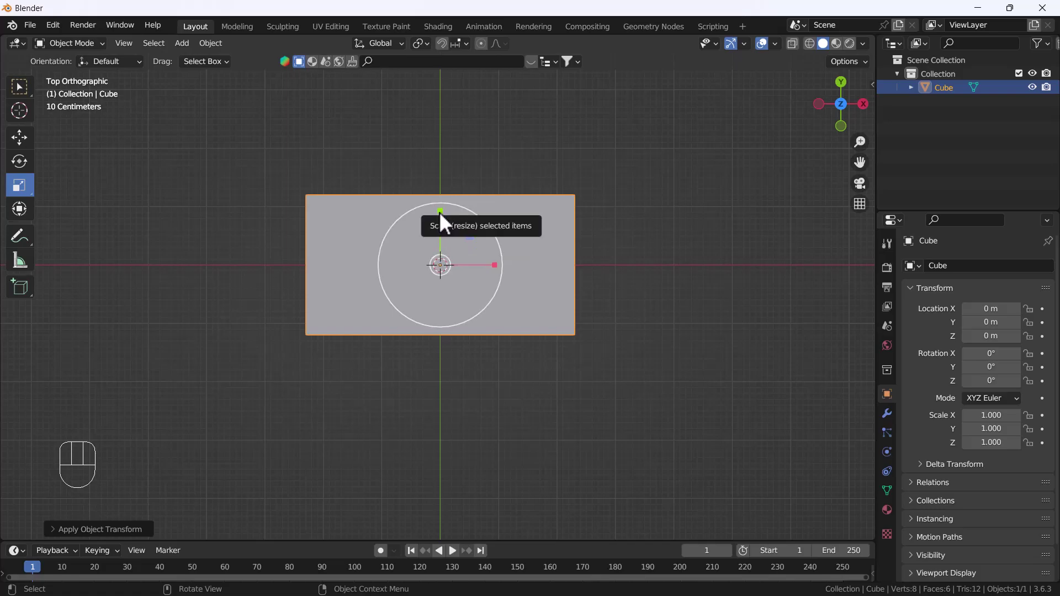
pyautogui.moveTo(440, 211); pyautogui.dragTo(440, 206)
pyautogui.hotkey('ctrl', 'a')
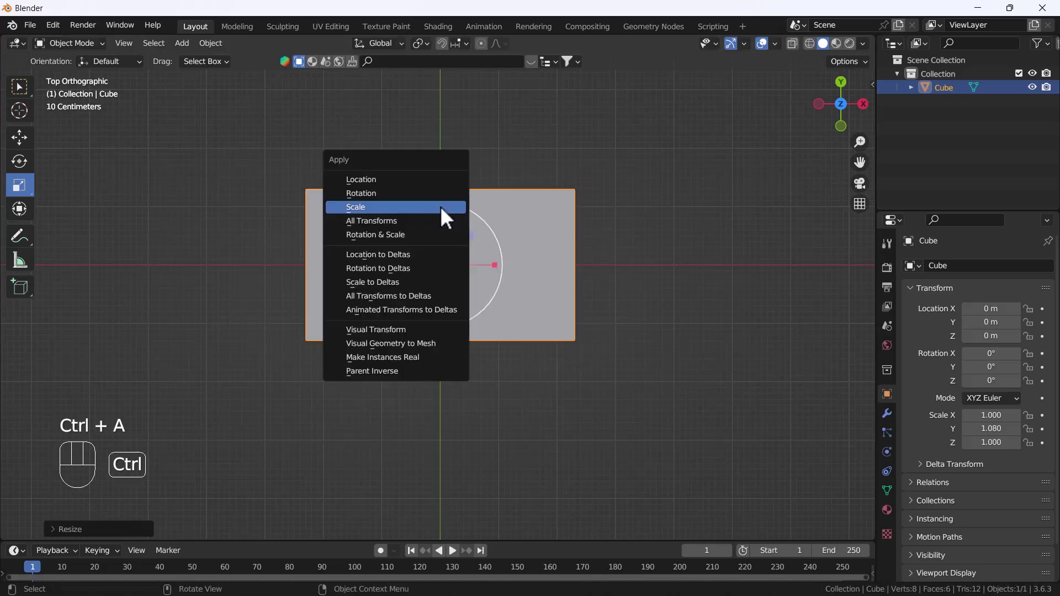
pyautogui.click(442, 209)
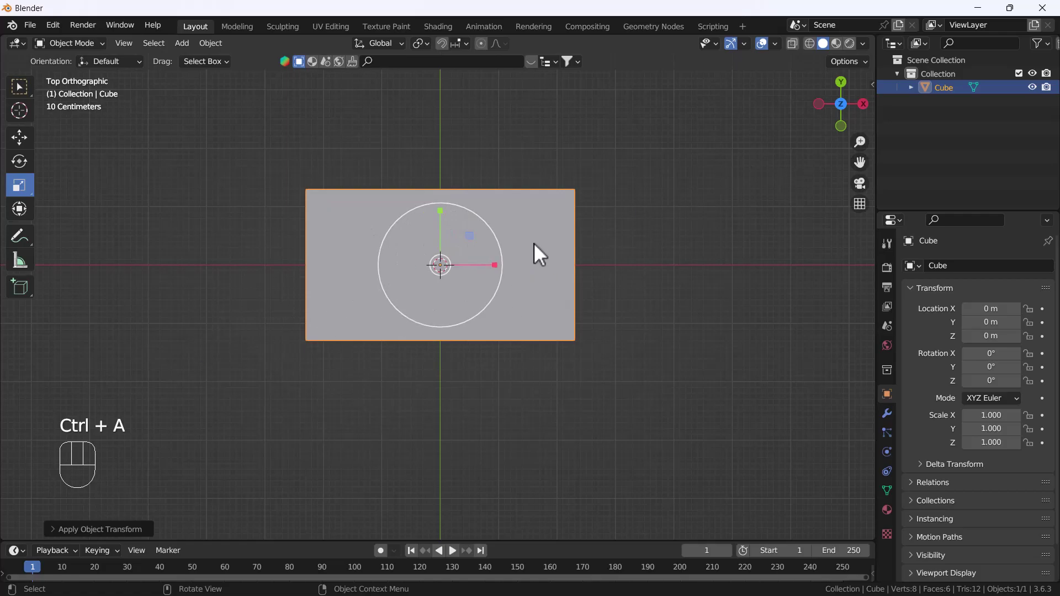
# Step: Loop cut the slab's centre and bevel that loop wide toward both ends
pyautogui.press('Tab')
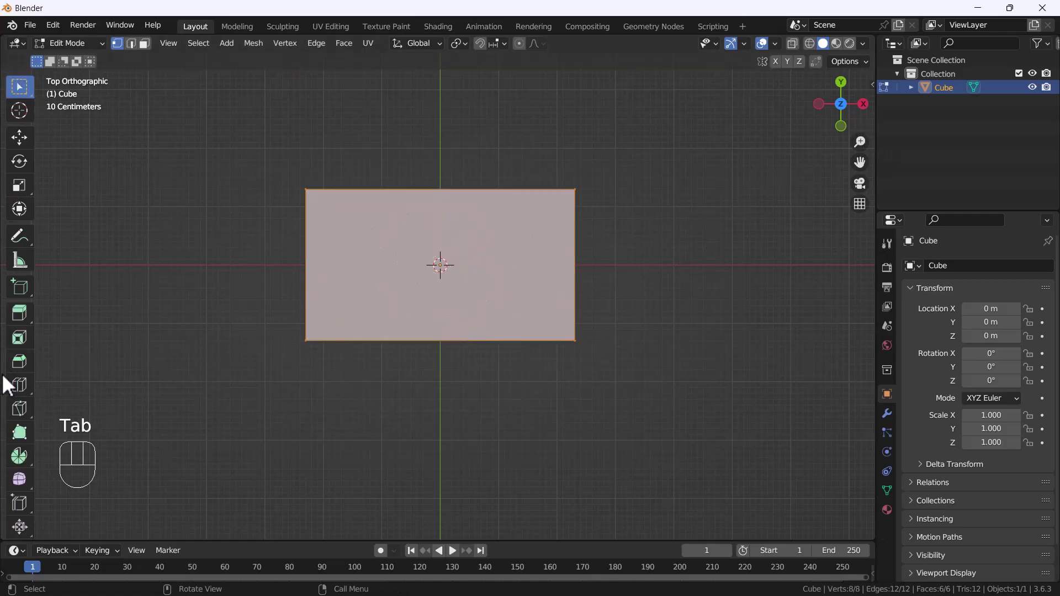
pyautogui.click(18, 386)
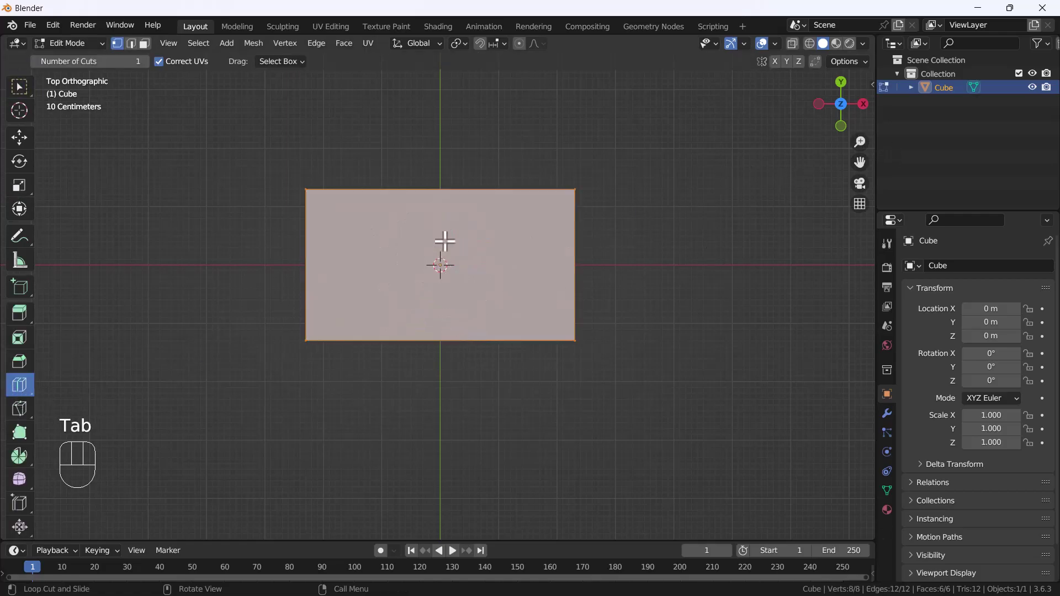
pyautogui.click(437, 193)
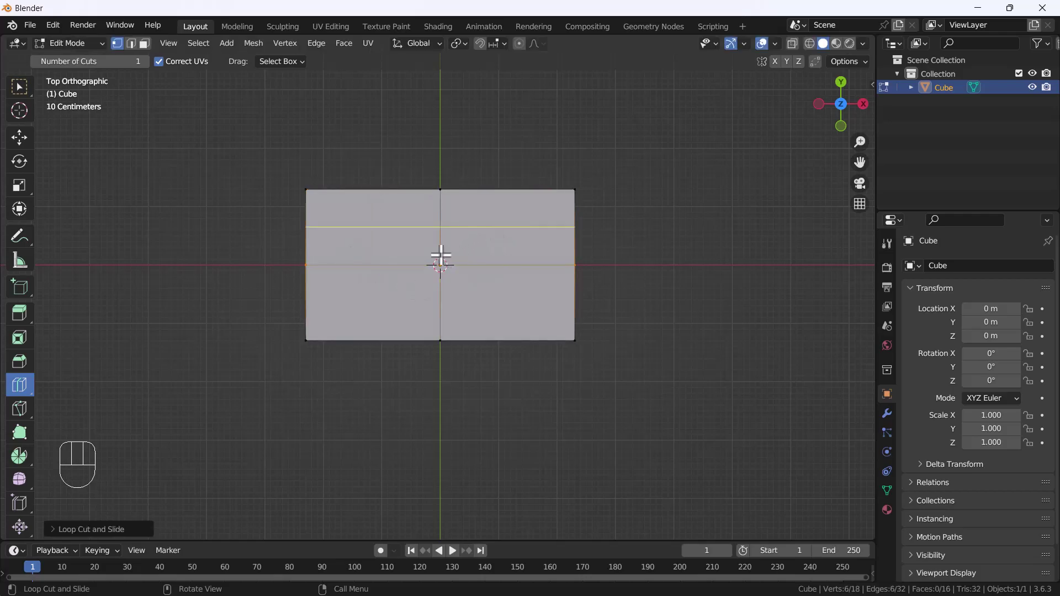
pyautogui.click(19, 137)
pyautogui.press('Tab')
pyautogui.press('Tab')
pyautogui.press('2')
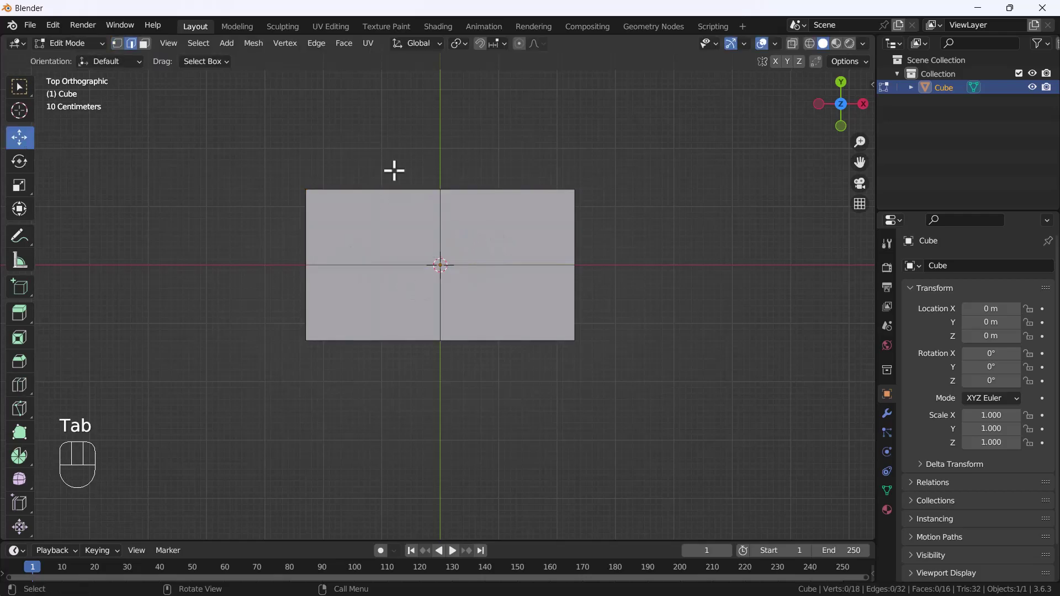
pyautogui.keyDown('alt'); pyautogui.click(441, 227); pyautogui.keyUp('alt')
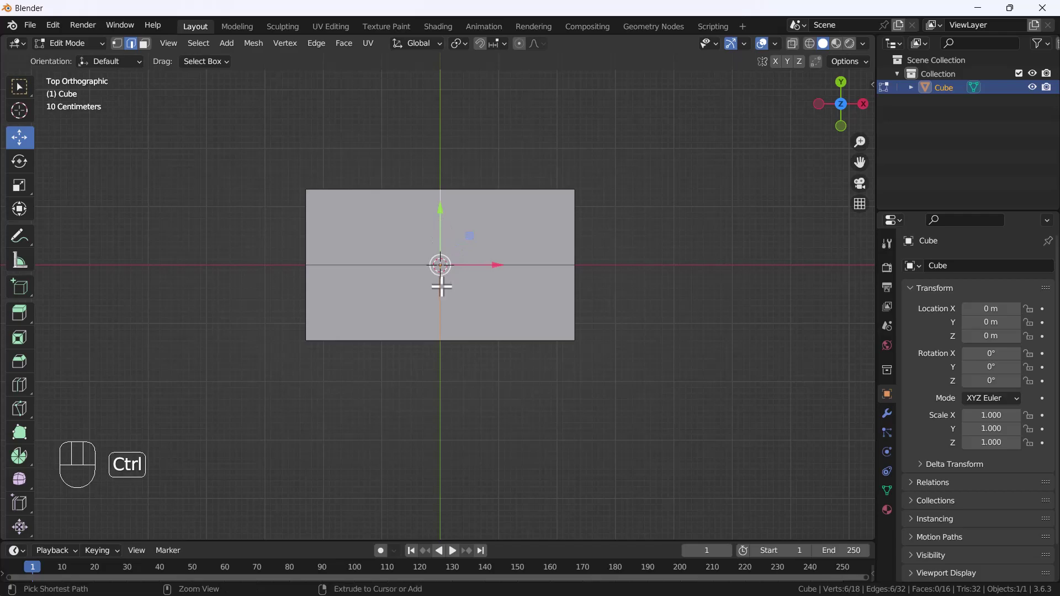
pyautogui.hotkey('ctrl', 'b')
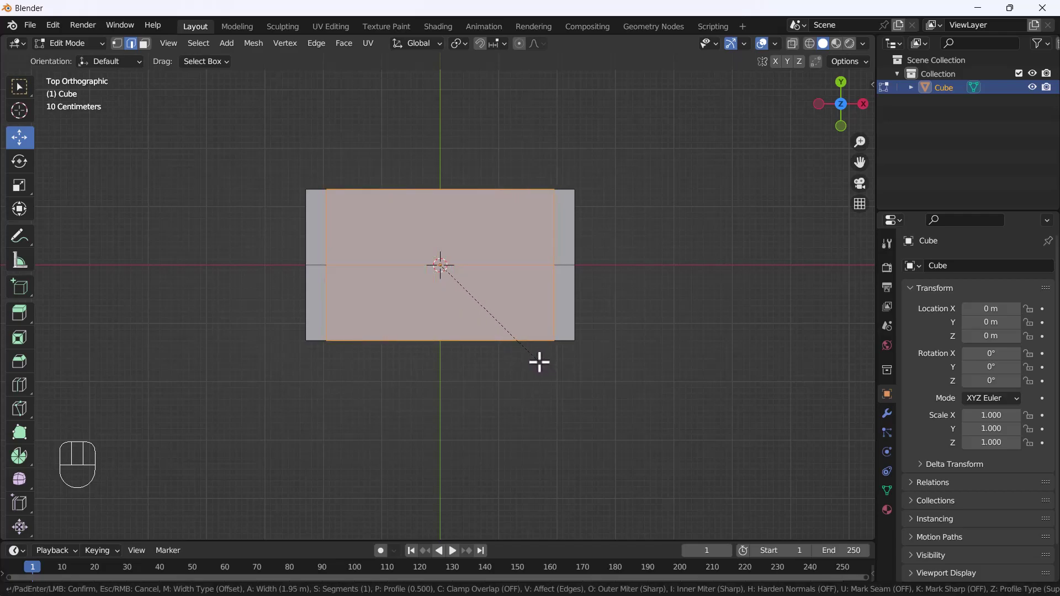
pyautogui.click(541, 365)
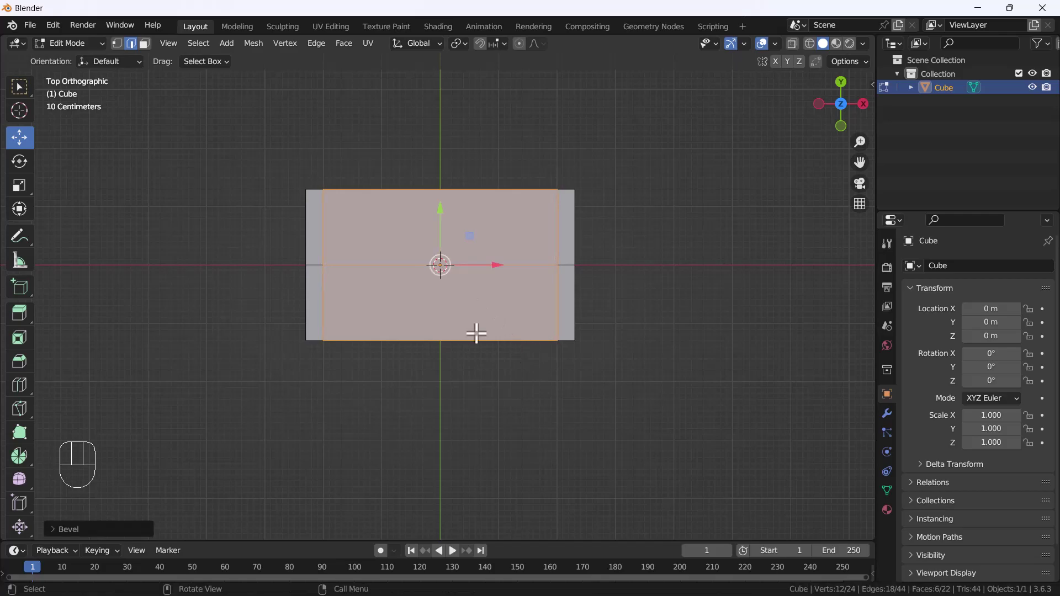
# Step: Bevel the lengthwise edge loop so new loops sit near the long sides
pyautogui.click(316, 270)
pyautogui.keyDown('alt'); pyautogui.click(315, 267); pyautogui.keyUp('alt')
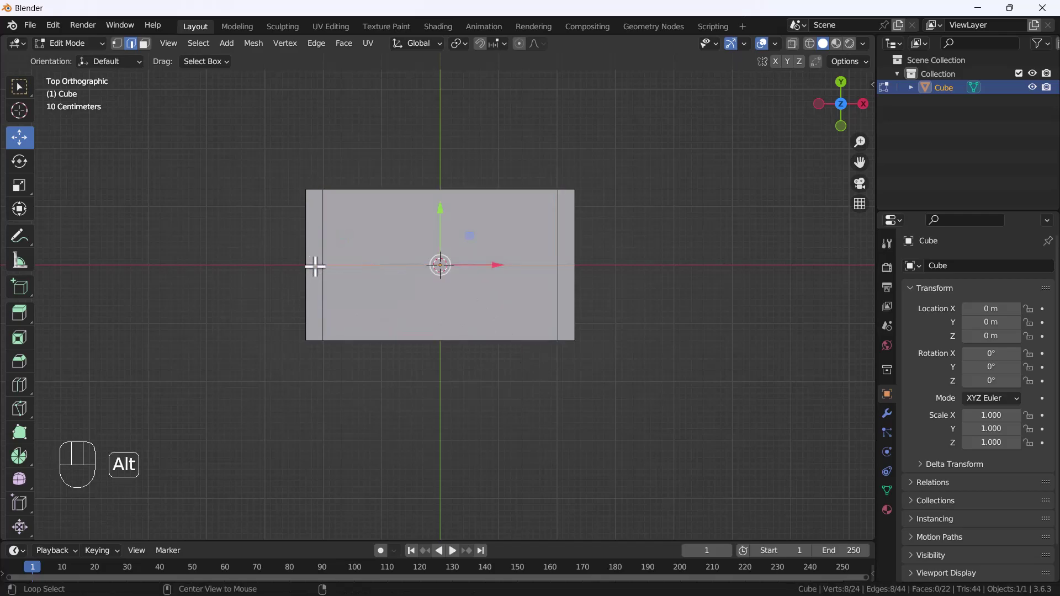
pyautogui.hotkey('ctrl', 'b')
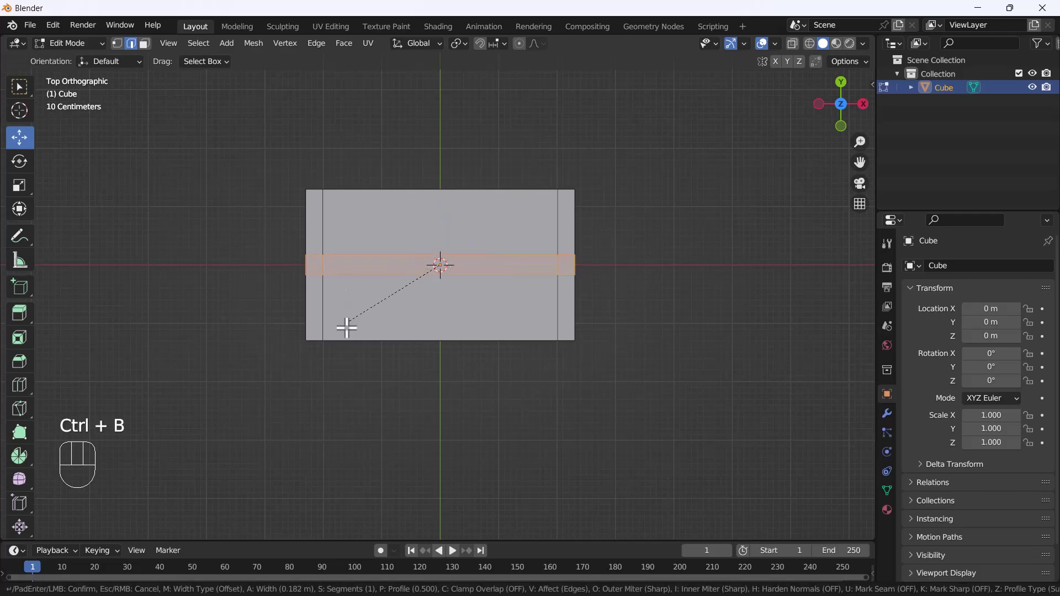
pyautogui.click(346, 394)
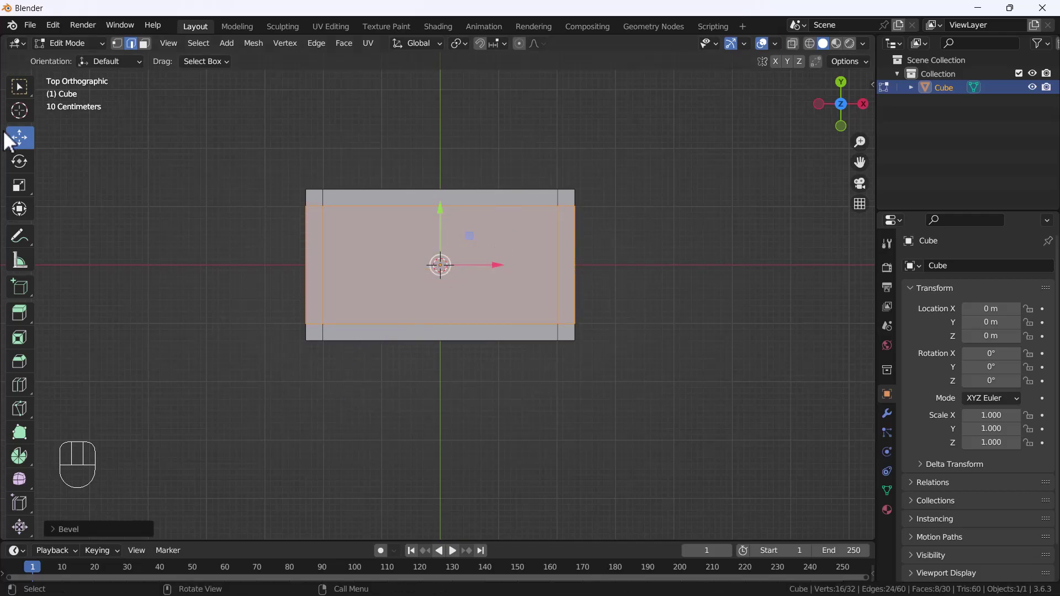
pyautogui.click(145, 44)
pyautogui.moveTo(334, 369); pyautogui.dragTo(307, 220, button='middle')
# Step: Select the four corner faces on the slab's underside
pyautogui.click(308, 220)
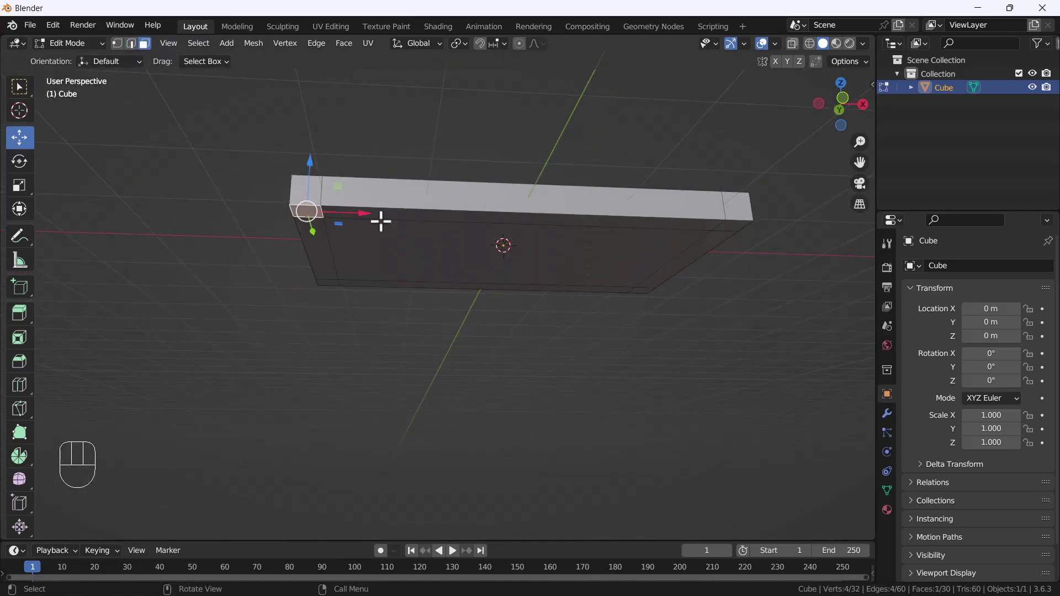
pyautogui.keyDown('ctrl'); pyautogui.click(730, 232); pyautogui.keyUp('ctrl')
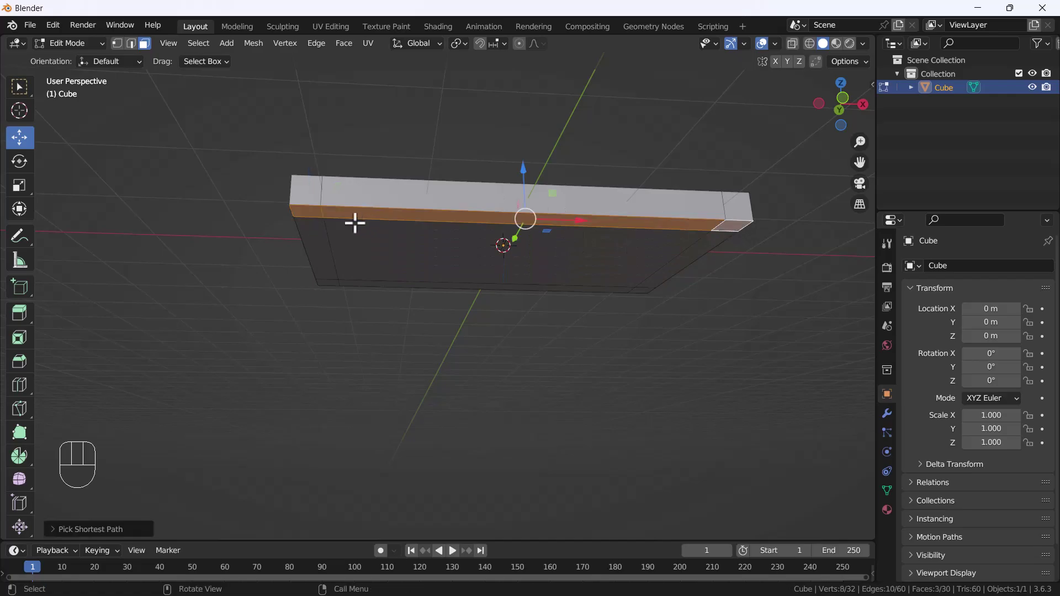
pyautogui.click(309, 212)
pyautogui.keyDown('shift'); pyautogui.click(730, 225); pyautogui.keyUp('shift')
pyautogui.moveTo(729, 225); pyautogui.dragTo(693, 386, button='middle')
pyautogui.keyDown('shift'); pyautogui.click(698, 375); pyautogui.keyUp('shift')
pyautogui.keyDown('shift'); pyautogui.click(345, 392); pyautogui.keyUp('shift')
# Step: Extrude the four corner faces downward in Front view to form the table legs
pyautogui.press('`')
pyautogui.click(224, 229)
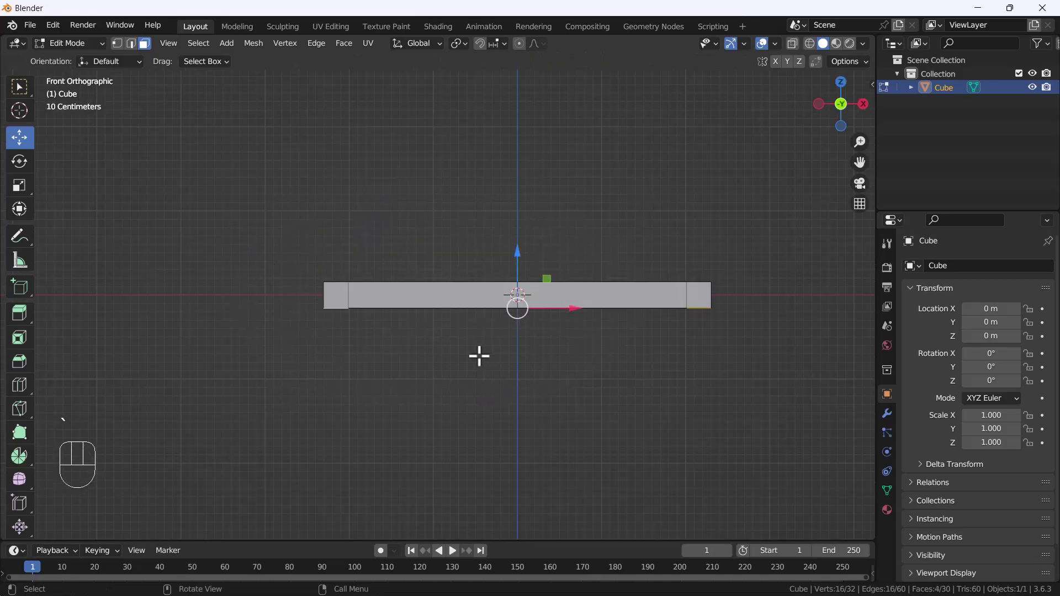
pyautogui.press('e')
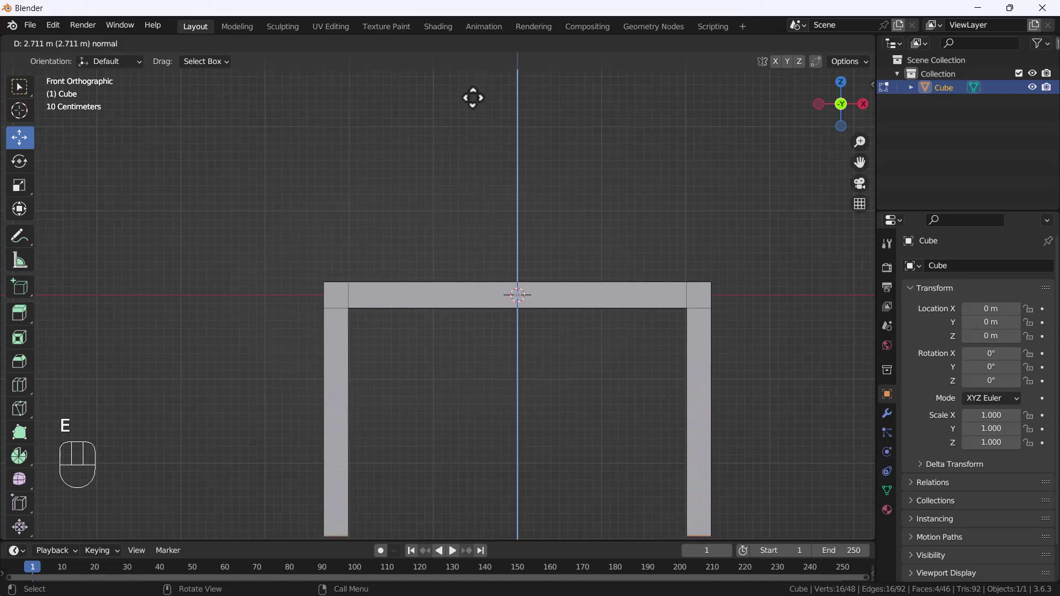
pyautogui.click(472, 98)
pyautogui.scroll(-2, 473, 282)
pyautogui.moveTo(473, 281); pyautogui.dragTo(500, 338, button='middle')
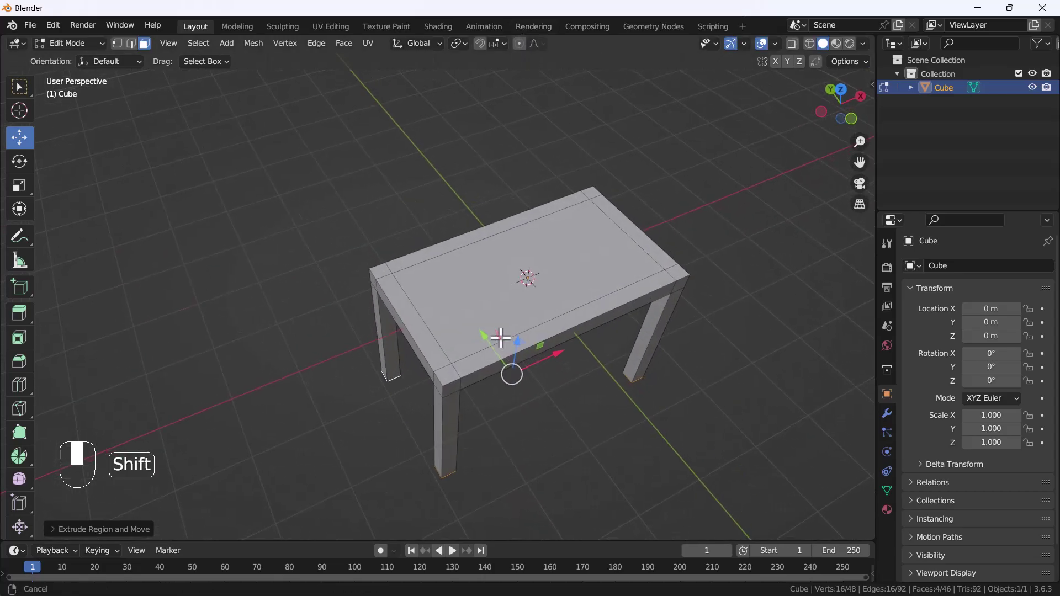
pyautogui.scroll(3, 402, 348)
pyautogui.keyDown('shift'); pyautogui.moveTo(402, 303); pyautogui.dragTo(303, 232, button='middle'); pyautogui.keyUp('shift')
pyautogui.click(348, 233)
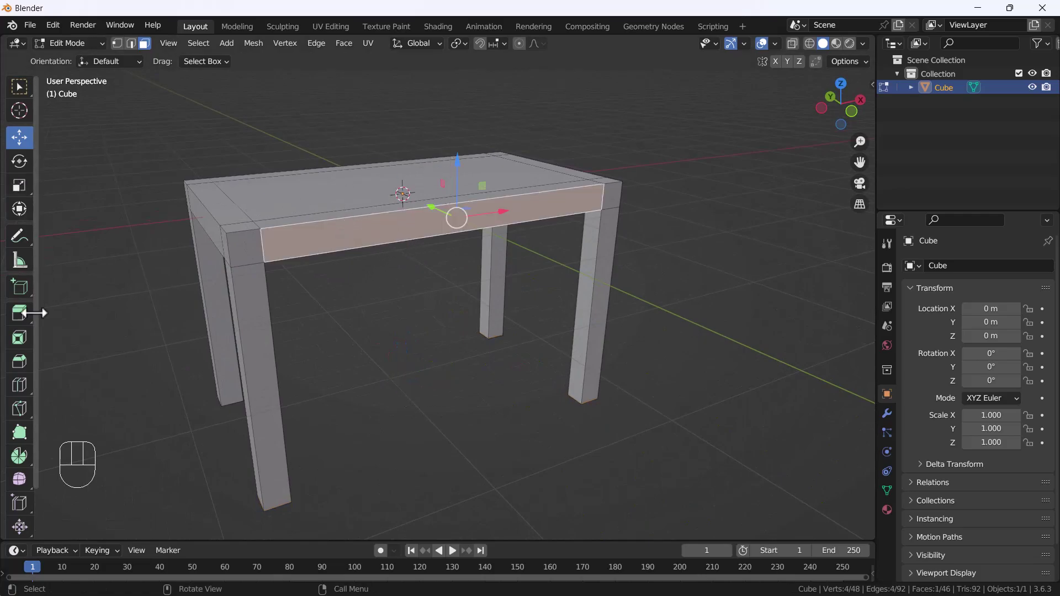
# Step: Loop cut across the front apron, then select and inset the apron face
pyautogui.click(19, 386)
pyautogui.click(426, 216)
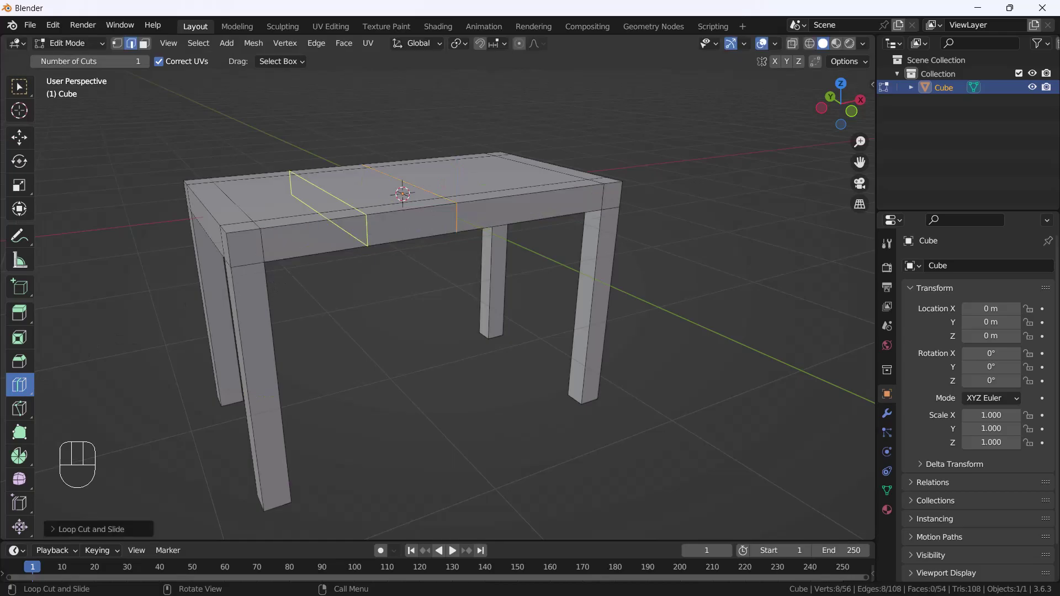
pyautogui.click(19, 138)
pyautogui.click(144, 43)
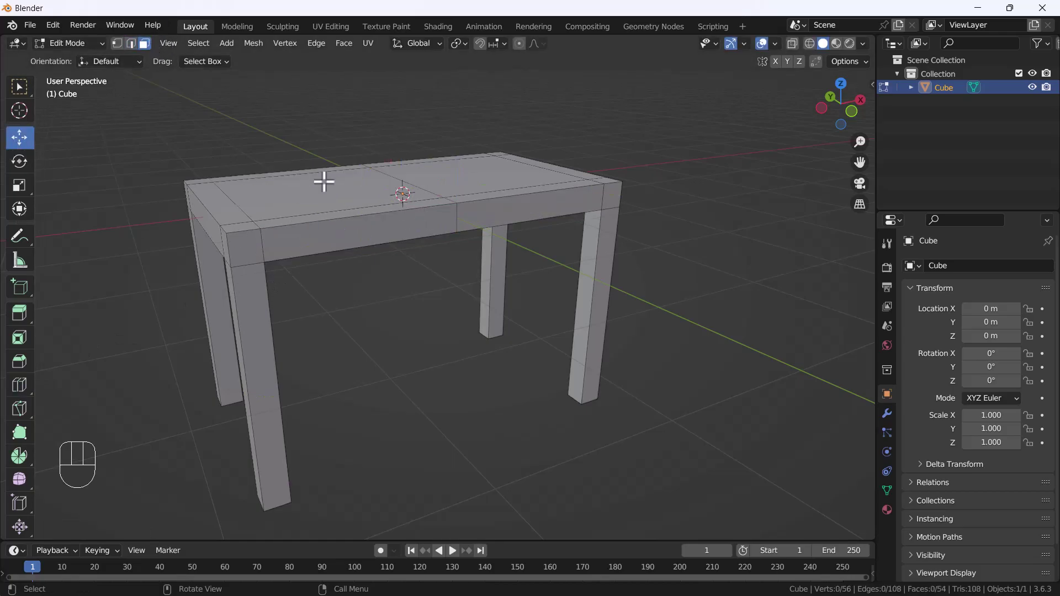
pyautogui.click(372, 239)
pyautogui.press('i')
pyautogui.click(426, 286)
# Step: Push the inset face inward, inset it again, extrude it back out and scale it down as the drawer front
pyautogui.moveTo(425, 287); pyautogui.dragTo(402, 298, button='middle')
pyautogui.press('e')
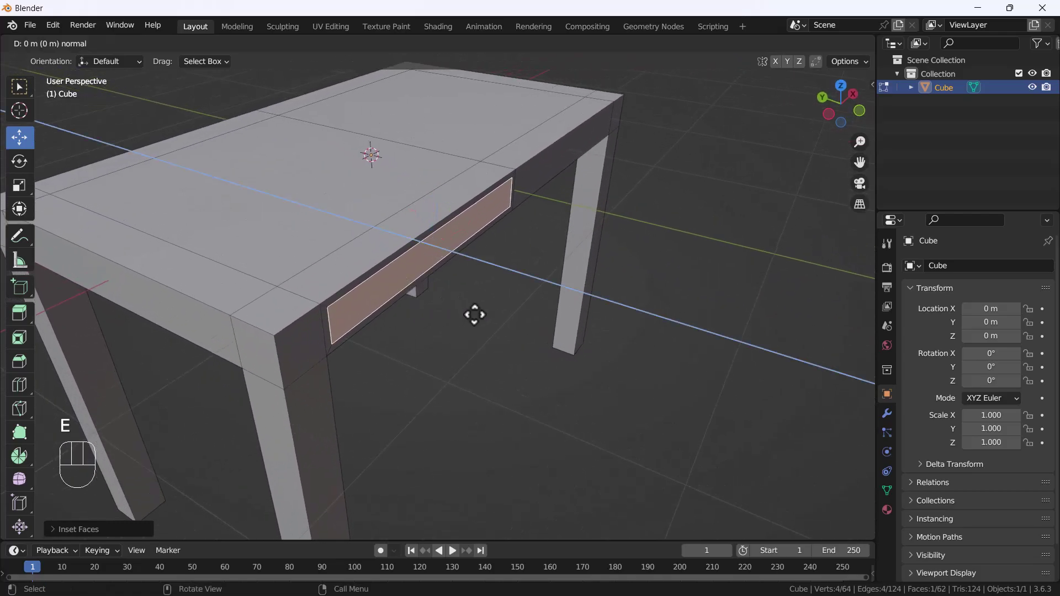
pyautogui.click(490, 316)
pyautogui.press('i')
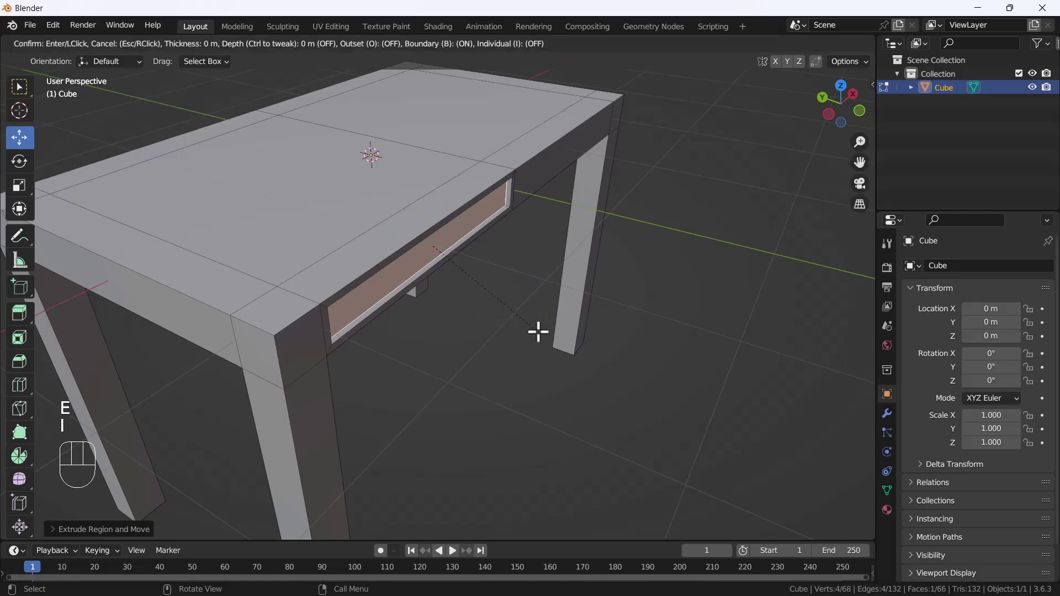
pyautogui.click(533, 329)
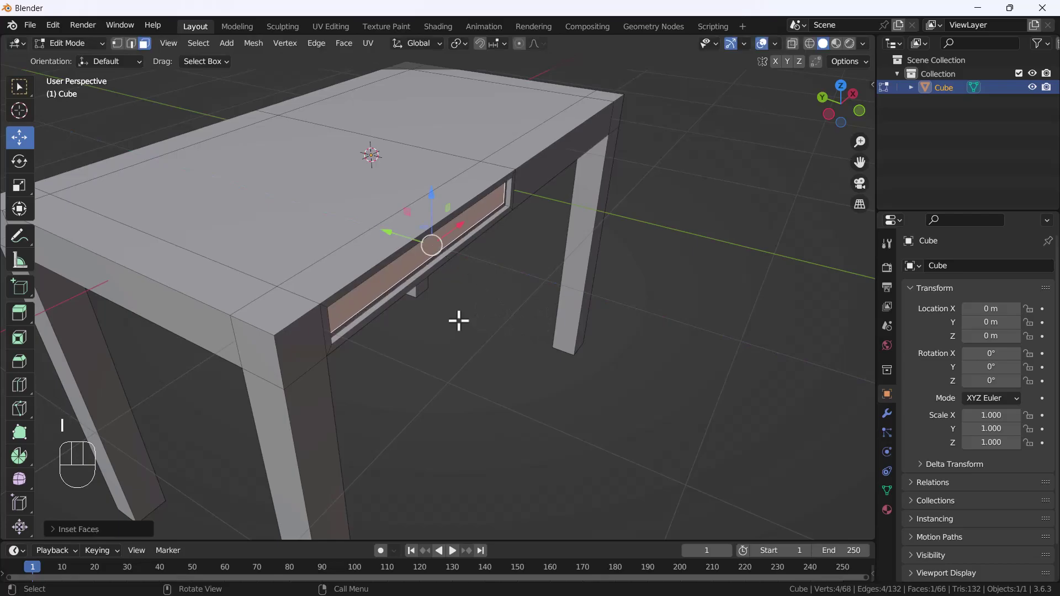
pyautogui.press('e')
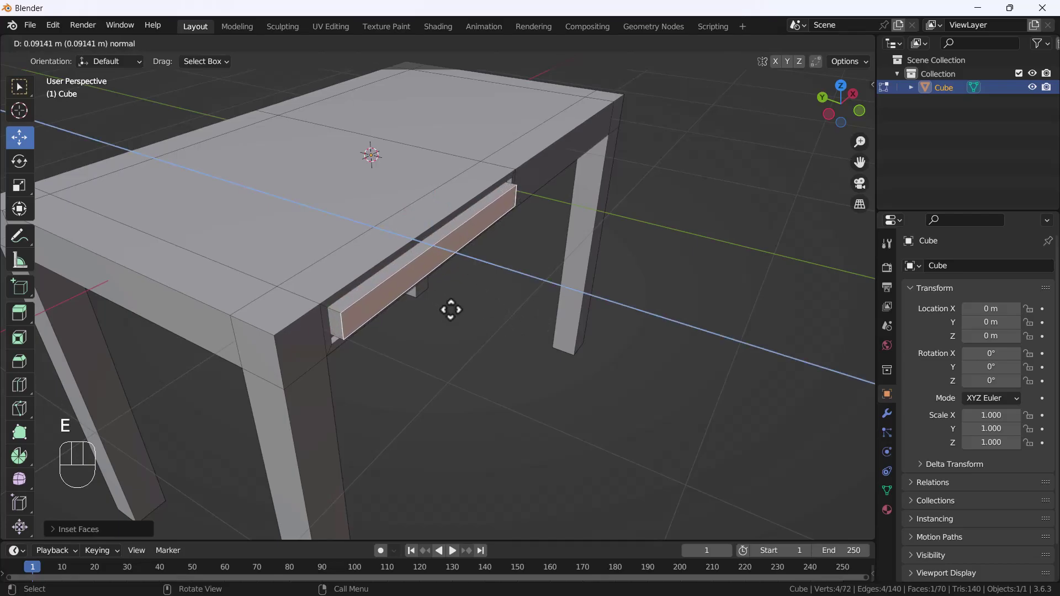
pyautogui.click(450, 310)
pyautogui.press('s')
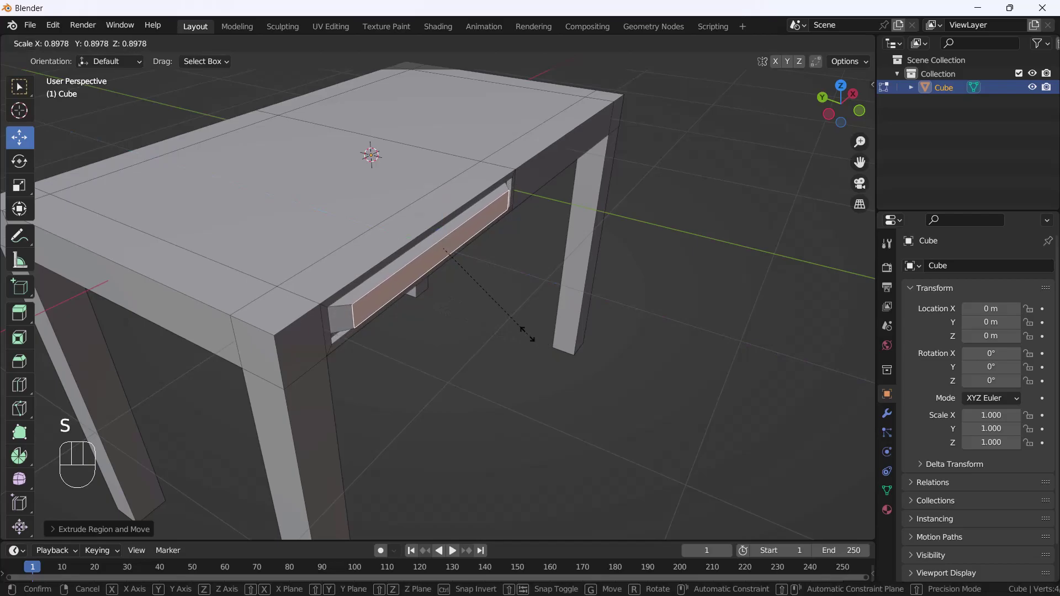
pyautogui.click(524, 332)
# Step: Narrow and shorten the drawer front with the scale gizmo
pyautogui.moveTo(504, 313); pyautogui.dragTo(452, 303, button='middle')
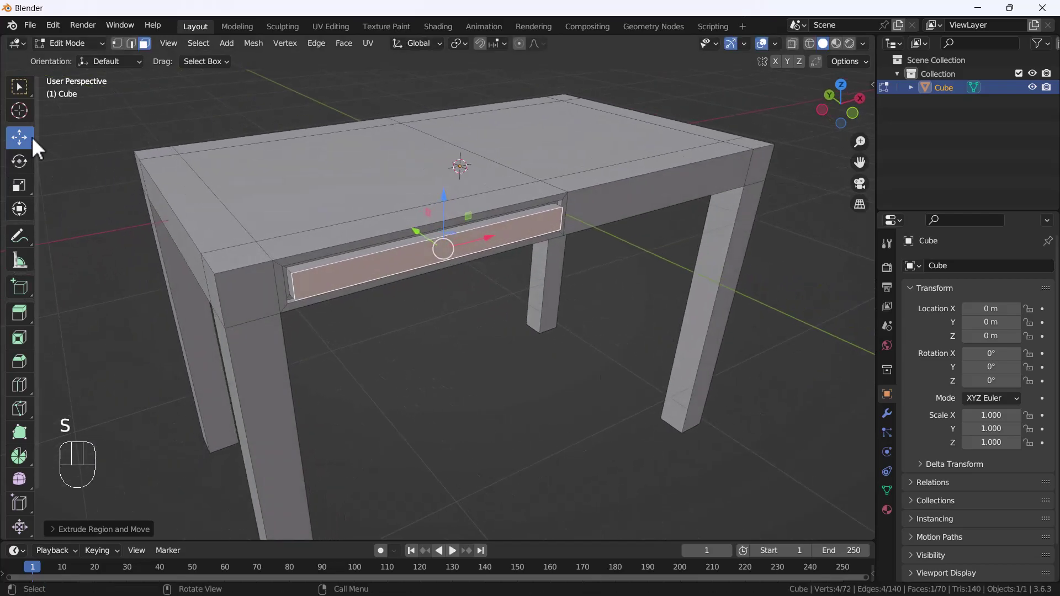
pyautogui.click(19, 192)
pyautogui.moveTo(491, 239); pyautogui.dragTo(483, 238)
pyautogui.moveTo(443, 203); pyautogui.dragTo(442, 217)
pyautogui.click(540, 374)
pyautogui.scroll(-4, 540, 374)
# Step: Inspect the desk from orbit and Top view, then return to Edit Mode
pyautogui.press('Tab')
pyautogui.moveTo(521, 381); pyautogui.dragTo(615, 298, button='middle')
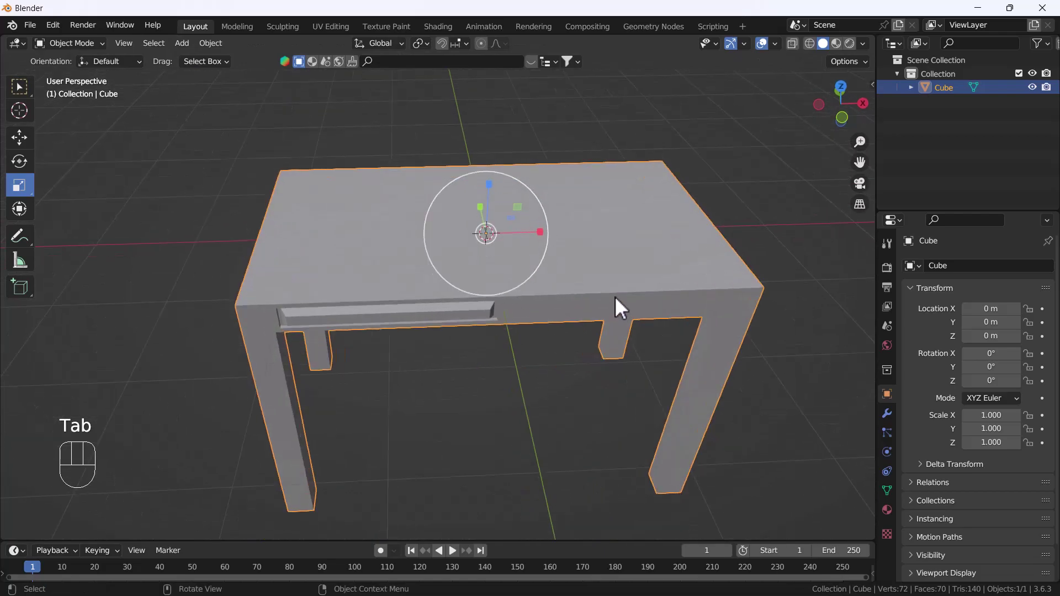
pyautogui.scroll(3, 651, 284)
pyautogui.press('`')
pyautogui.click(625, 187)
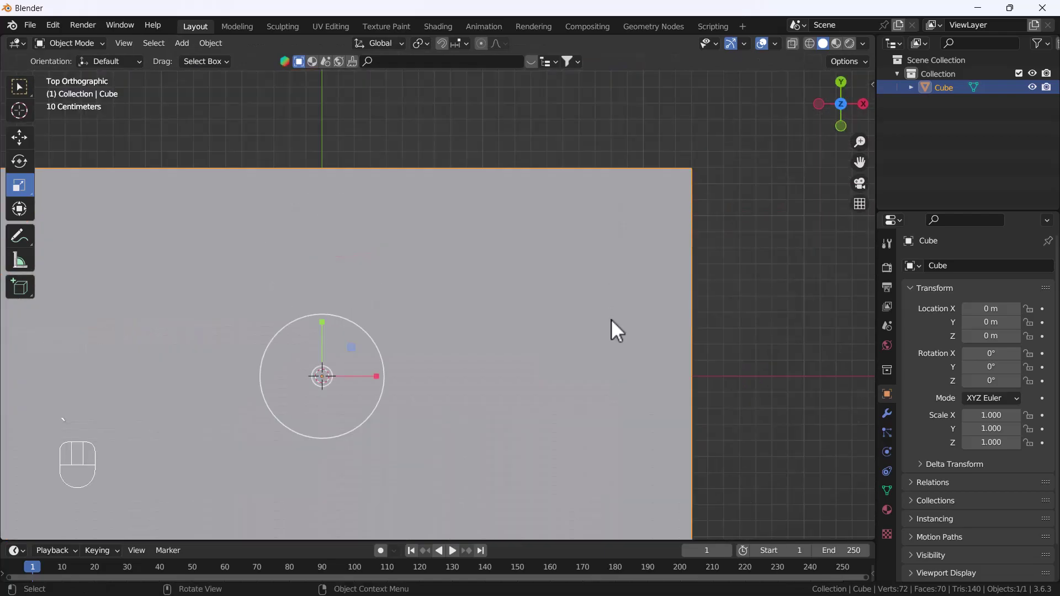
pyautogui.press('Tab')
pyautogui.scroll(-5, 596, 361)
pyautogui.moveTo(594, 366); pyautogui.dragTo(572, 327, button='middle')
# Step: Extrude the right-end and left-end top faces upward about 0.13 m into raised lips
pyautogui.scroll(3, 555, 361)
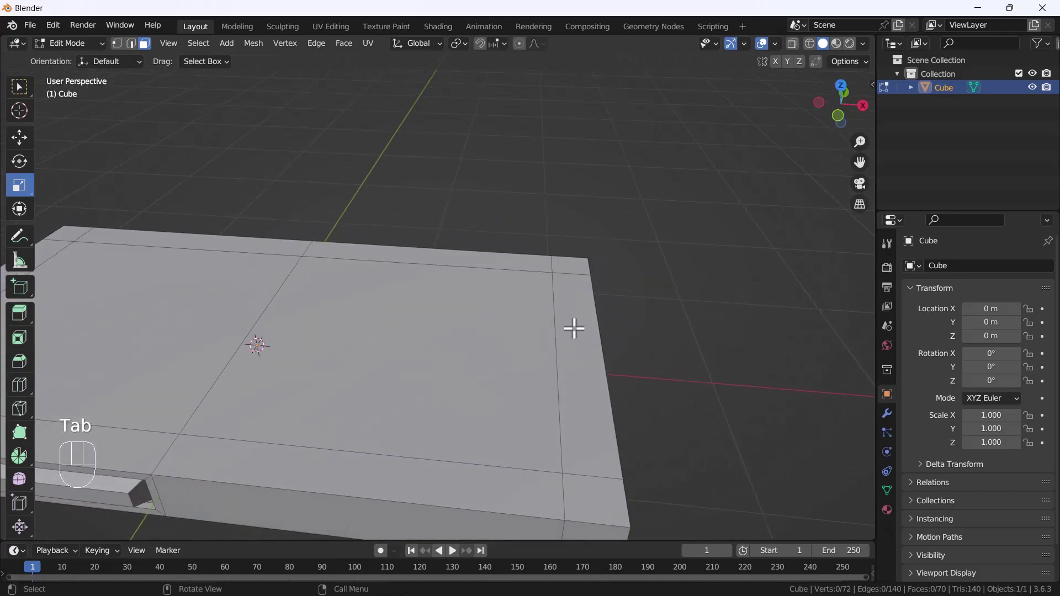
pyautogui.scroll(-3, 577, 342)
pyautogui.click(591, 381)
pyautogui.keyDown('shift'); pyautogui.scroll(-1, 585, 379); pyautogui.keyUp('shift')
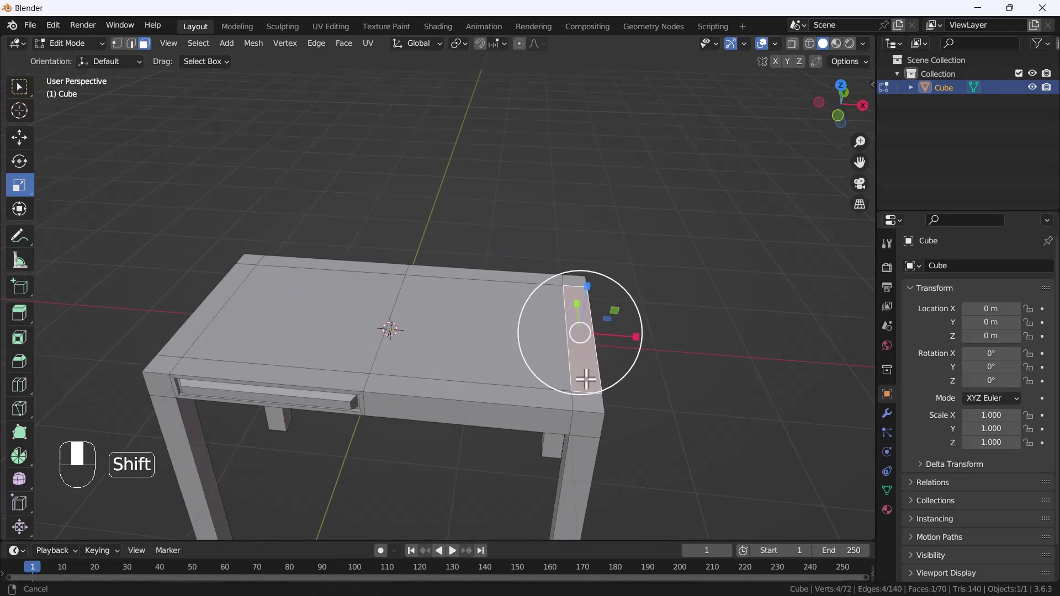
pyautogui.keyDown('shift'); pyautogui.click(220, 311); pyautogui.keyUp('shift')
pyautogui.press('e')
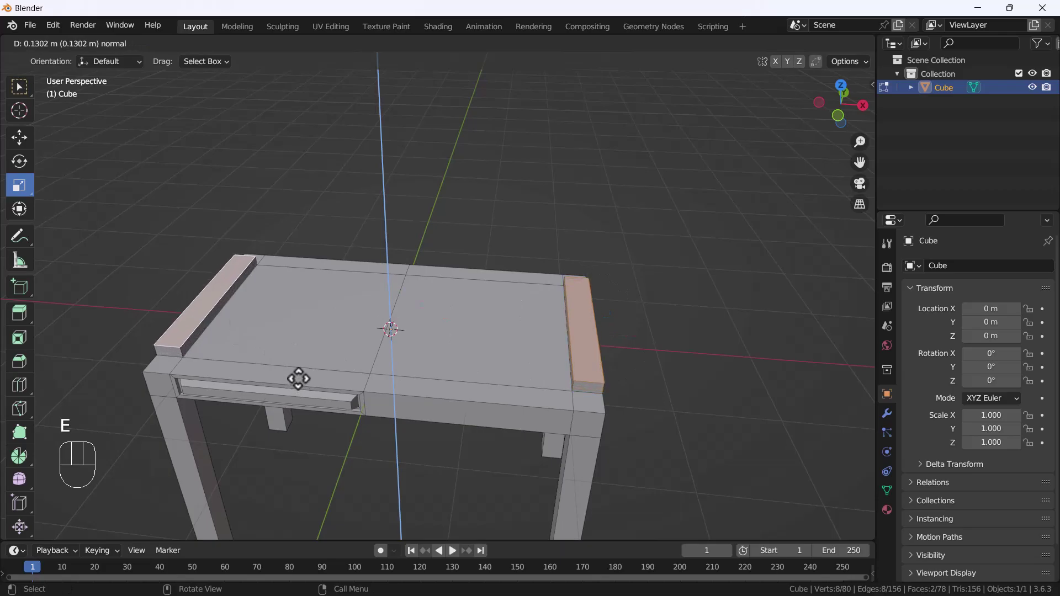
pyautogui.click(298, 379)
pyautogui.press('Tab')
pyautogui.moveTo(360, 249); pyautogui.dragTo(253, 404, button='middle')
# Step: Loop cut the desk legs, select the leg loops, and bevel them into bands
pyautogui.press('Tab')
pyautogui.click(19, 385)
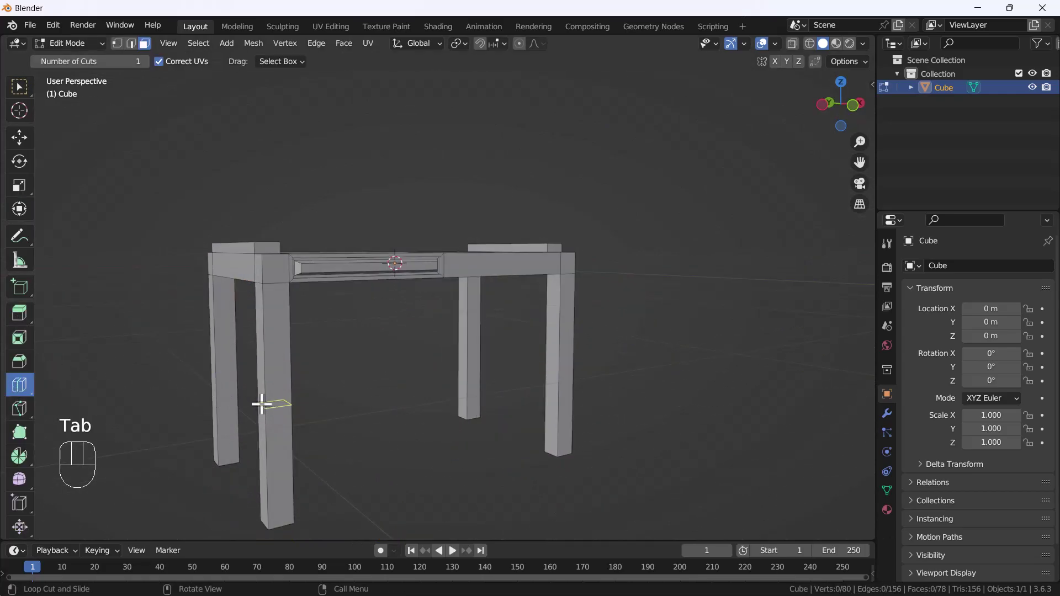
pyautogui.click(261, 404)
pyautogui.click(228, 393)
pyautogui.click(450, 362)
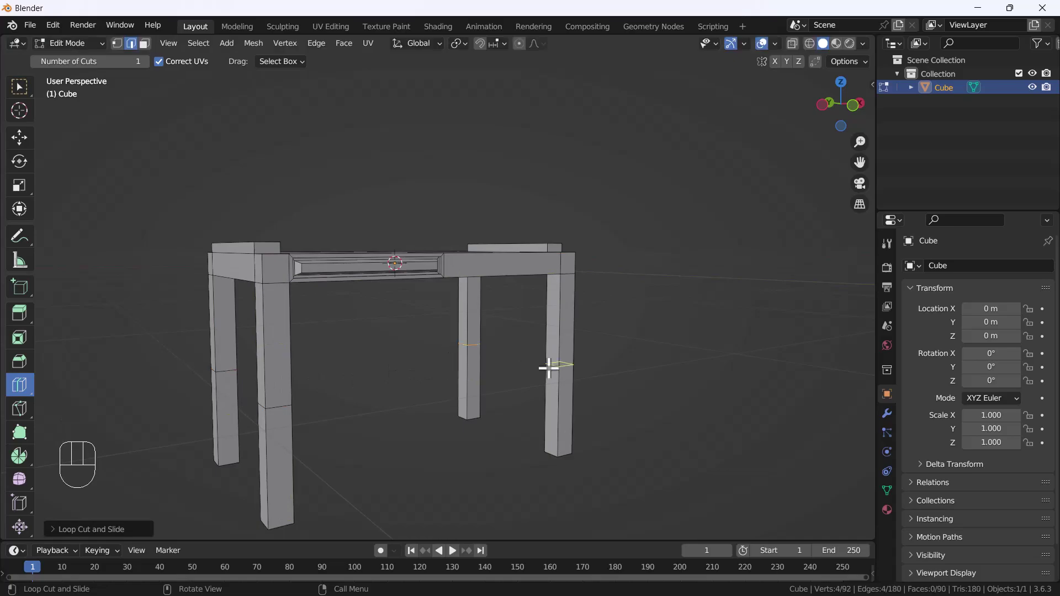
pyautogui.click(20, 138)
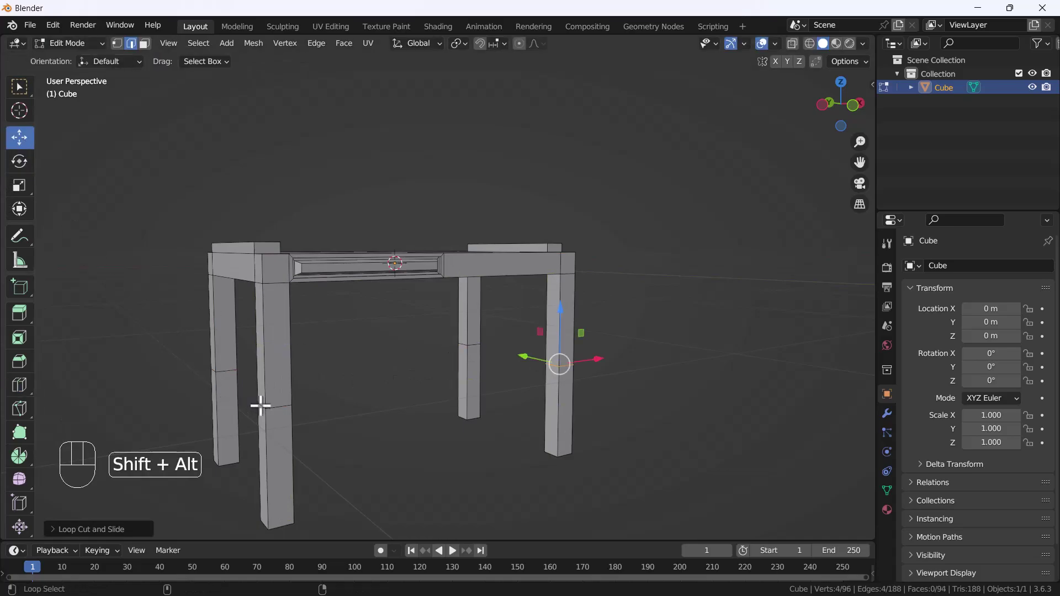
pyautogui.keyDown('alt'); pyautogui.keyDown('shift'); pyautogui.click(261, 405); pyautogui.keyUp('shift'); pyautogui.keyUp('alt')
pyautogui.keyDown('alt'); pyautogui.keyDown('shift'); pyautogui.click(226, 373); pyautogui.keyUp('shift'); pyautogui.keyUp('alt')
pyautogui.keyDown('alt'); pyautogui.keyDown('shift'); pyautogui.click(471, 348); pyautogui.keyUp('shift'); pyautogui.keyUp('alt')
pyautogui.hotkey('ctrl', 'b')
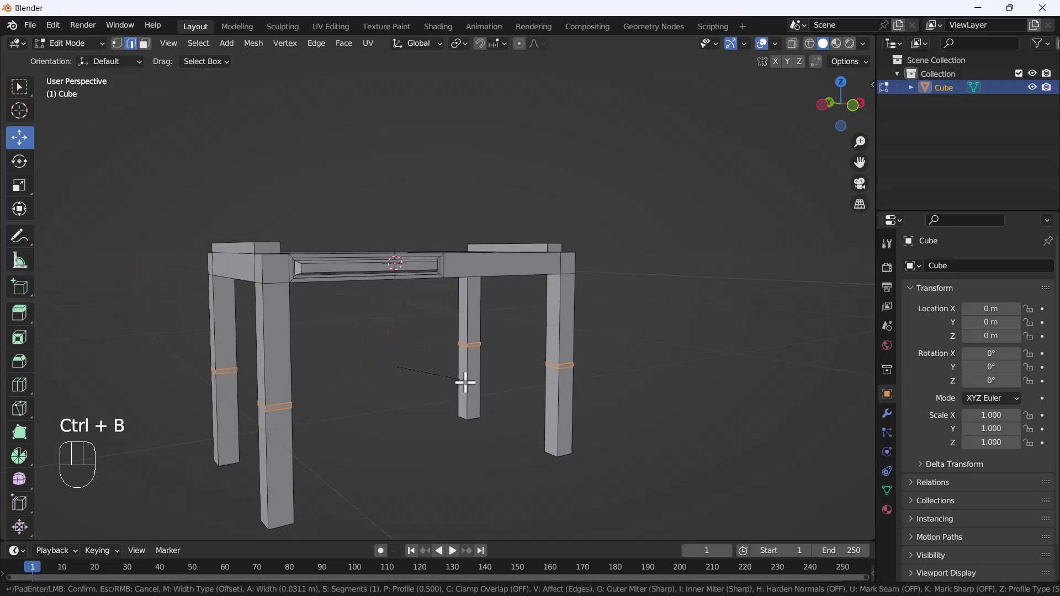
pyautogui.click(471, 394)
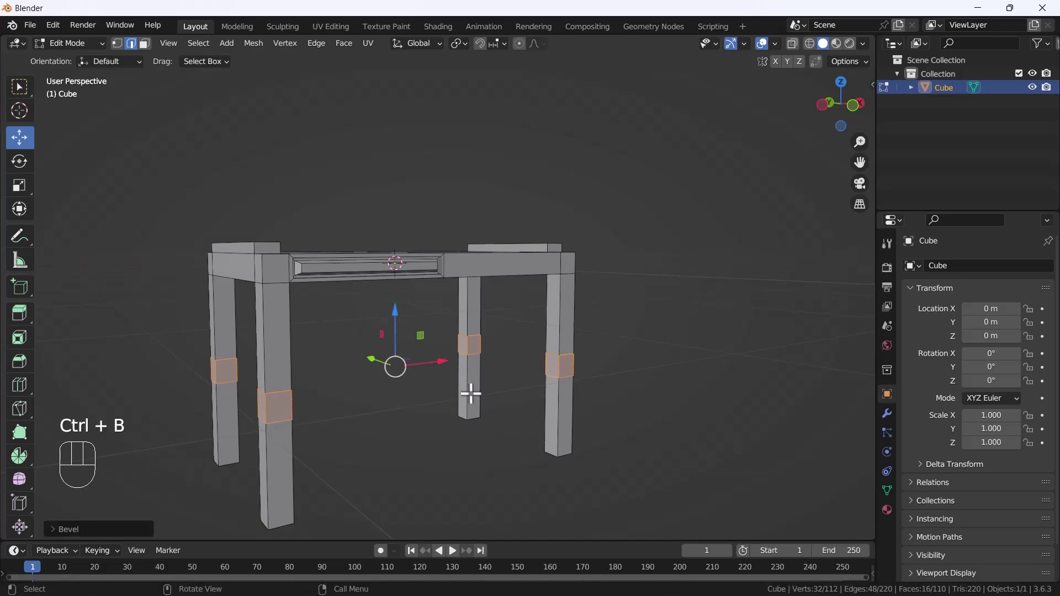
# Step: Extrude the band faces along their normals into thick leg collars
pyautogui.click(145, 43)
pyautogui.press('alt')
pyautogui.hotkey('alt', 'e')
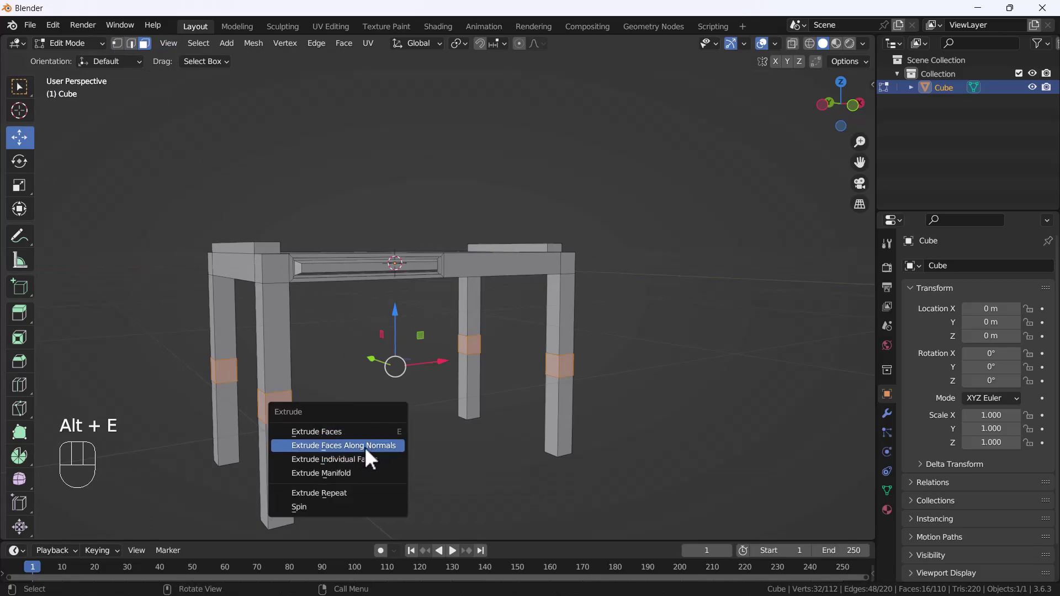
pyautogui.click(366, 447)
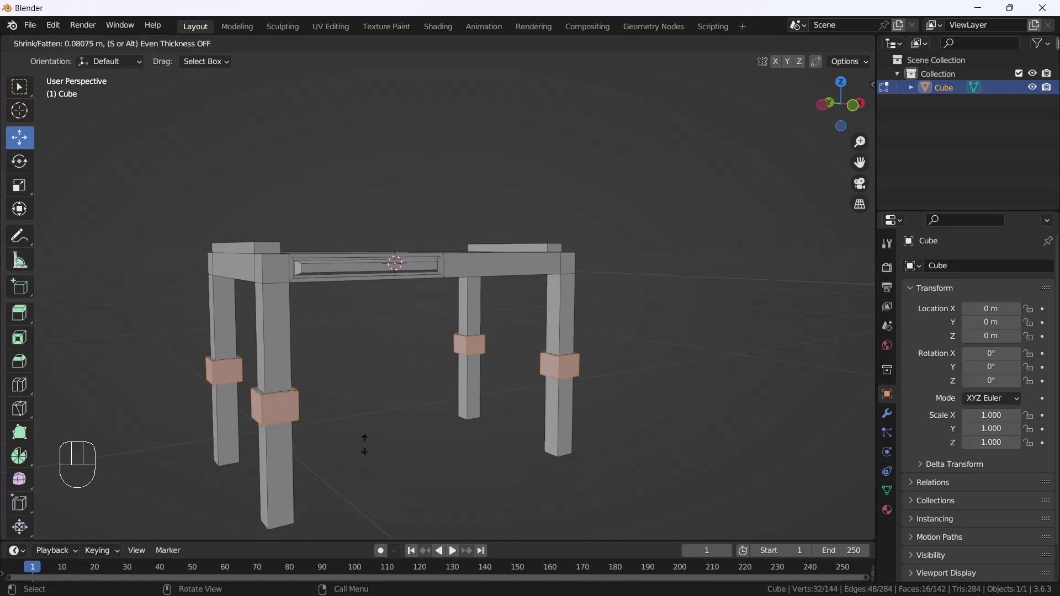
pyautogui.click(363, 444)
pyautogui.press('Tab')
pyautogui.moveTo(389, 452); pyautogui.dragTo(367, 344, button='middle')
pyautogui.moveTo(574, 333); pyautogui.dragTo(543, 243, button='middle')
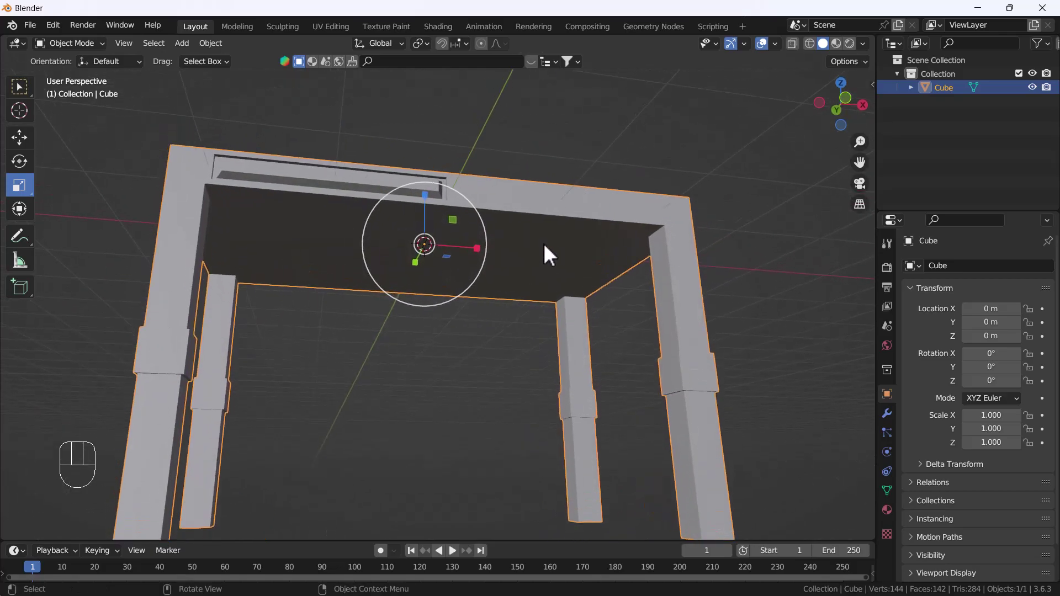
# Step: Inset the desktop's underside face and adjacent strip, then extrude them down into a tall box
pyautogui.press('Tab')
pyautogui.click(511, 253)
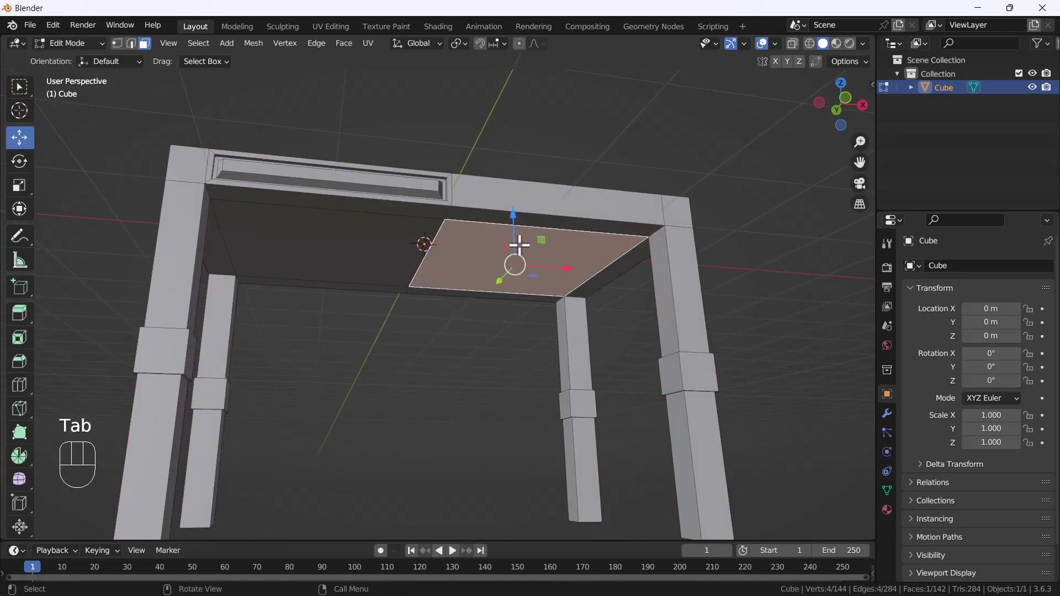
pyautogui.keyDown('shift'); pyautogui.click(522, 221); pyautogui.keyUp('shift')
pyautogui.press('i')
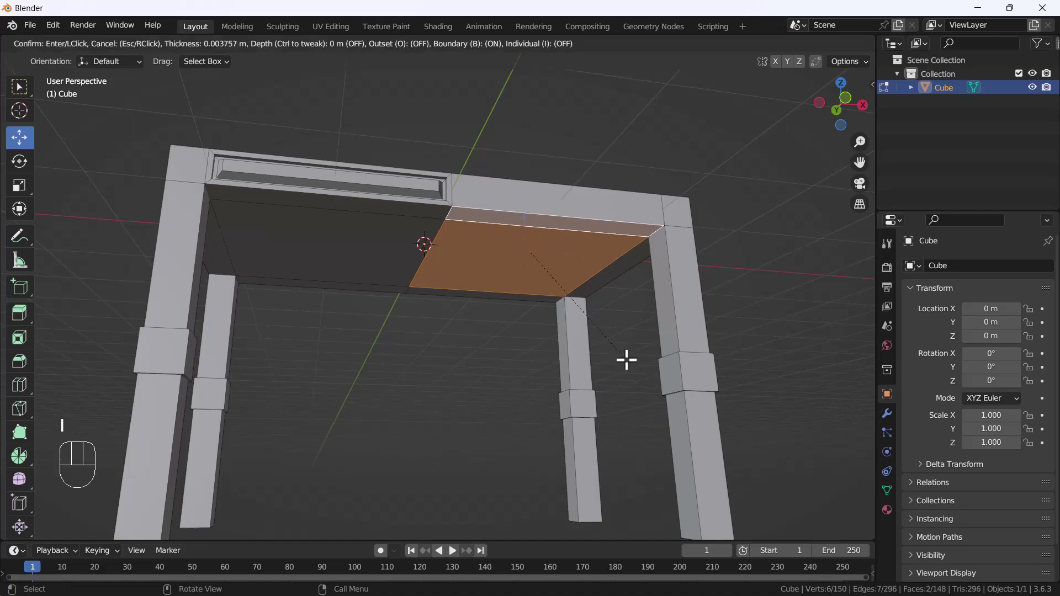
pyautogui.click(613, 357)
pyautogui.press('e')
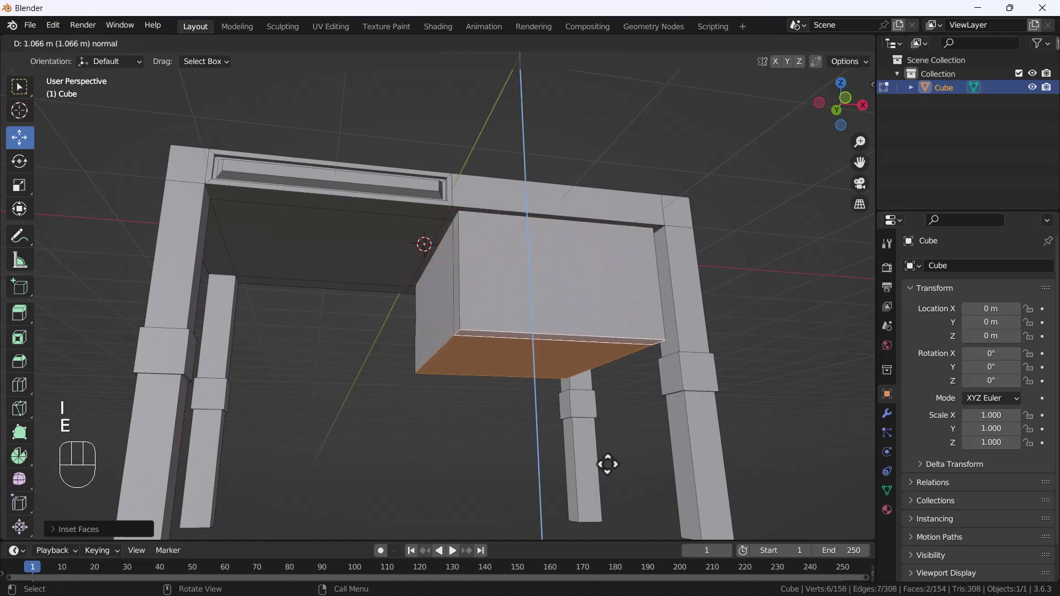
pyautogui.click(615, 247)
pyautogui.scroll(-5, 615, 248)
pyautogui.moveTo(615, 248); pyautogui.dragTo(606, 307, button='middle')
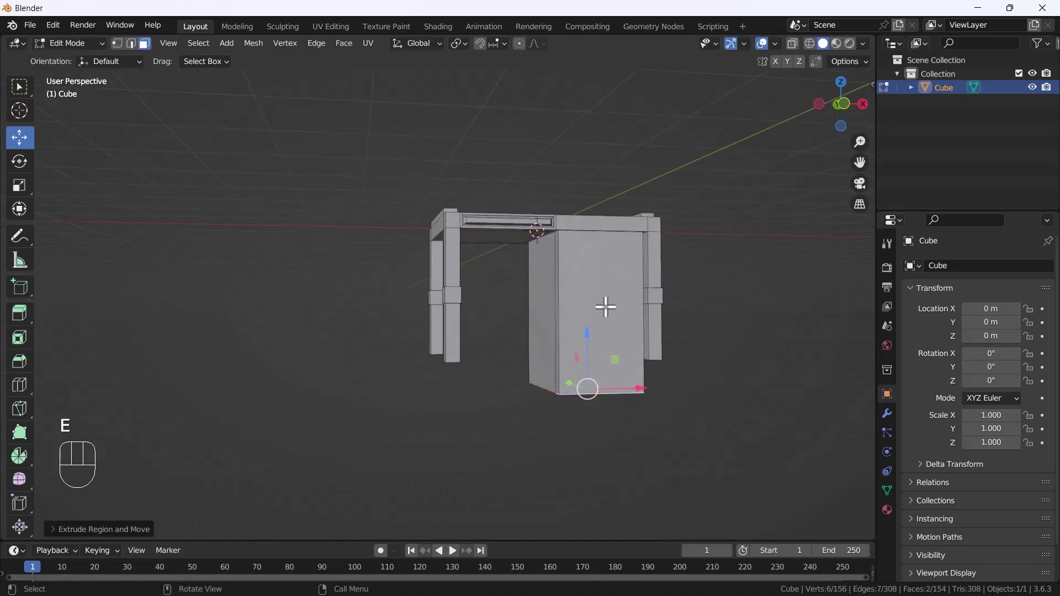
pyautogui.press('Tab')
pyautogui.press('`')
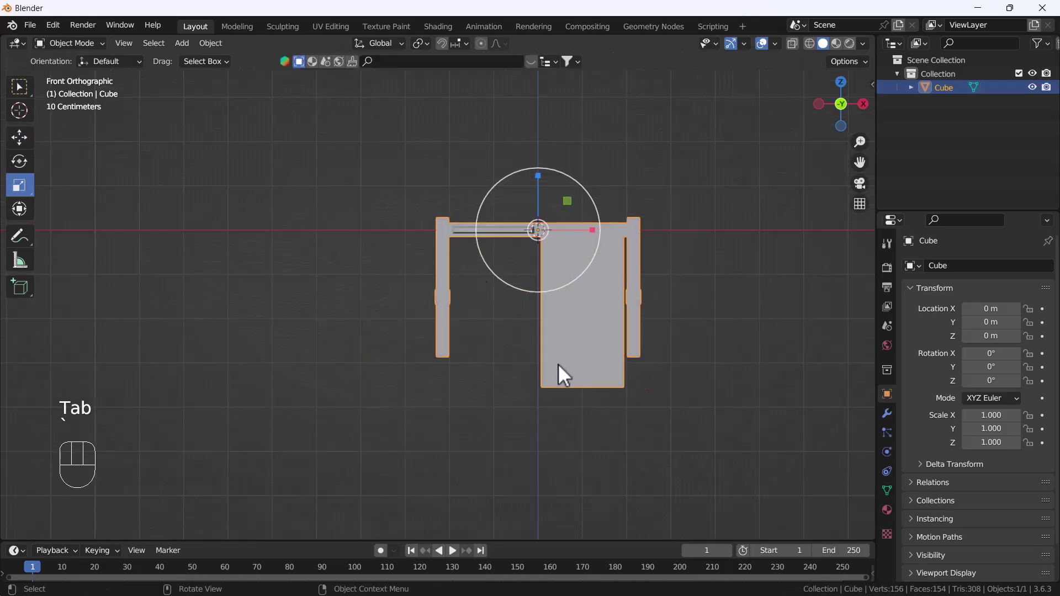
# Step: Raise the cabinet's bottom face, then select and inset the cabinet's large front face
pyautogui.press('Tab')
pyautogui.moveTo(583, 382); pyautogui.dragTo(587, 338)
pyautogui.scroll(3, 594, 309)
pyautogui.moveTo(594, 310); pyautogui.dragTo(639, 339, button='middle')
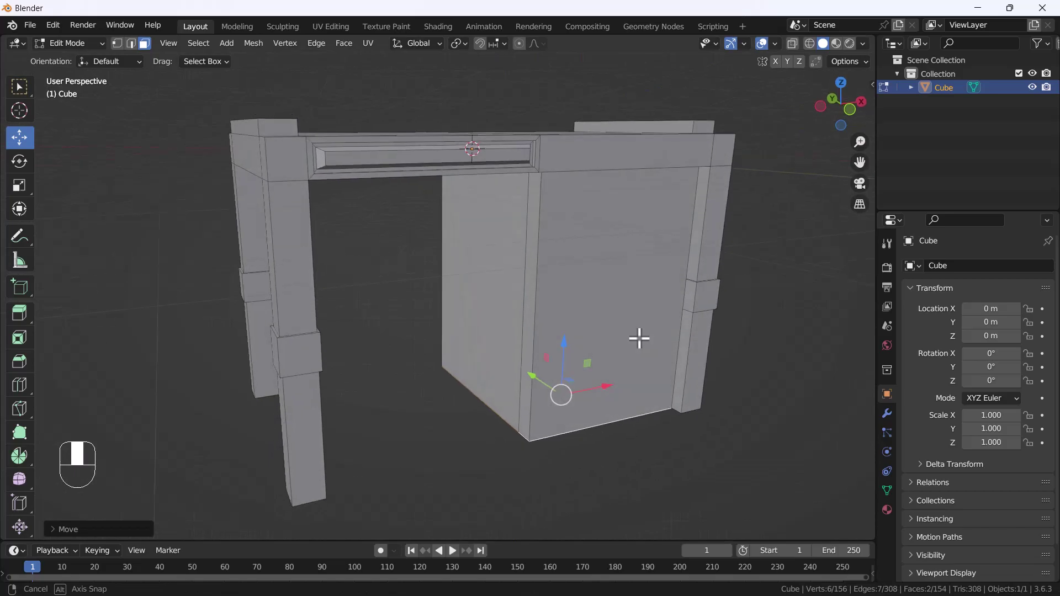
pyautogui.click(639, 345)
pyautogui.press('i')
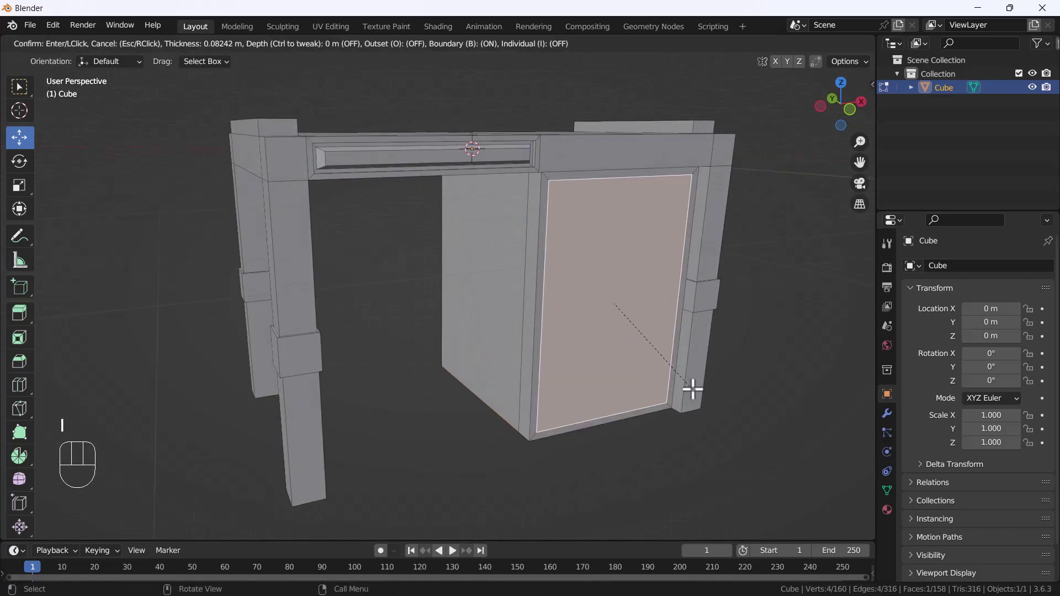
pyautogui.click(687, 386)
# Step: Cancel a stray extrusion, inset the door face again and extrude it outward as a raised panel
pyautogui.moveTo(686, 386); pyautogui.dragTo(674, 393, button='middle')
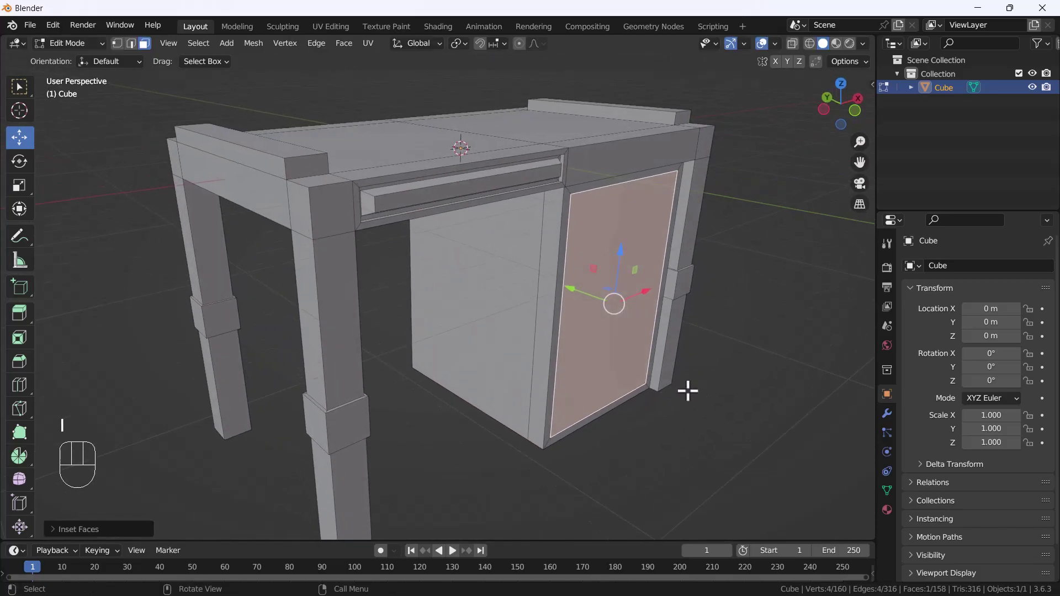
pyautogui.press('e')
pyautogui.rightClick(690, 392)
pyautogui.press('i')
pyautogui.click(696, 399)
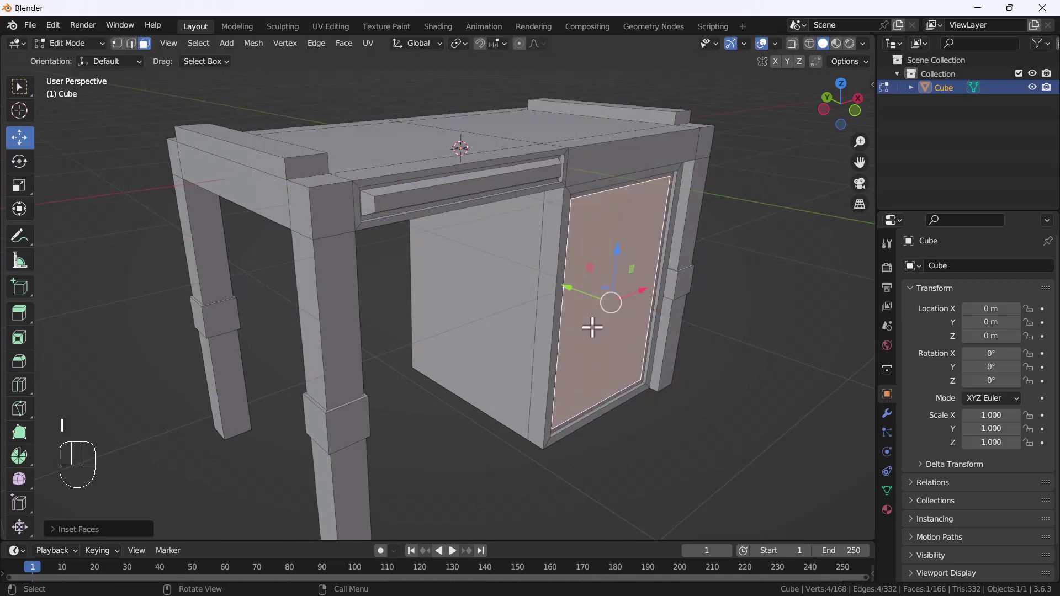
pyautogui.press('e')
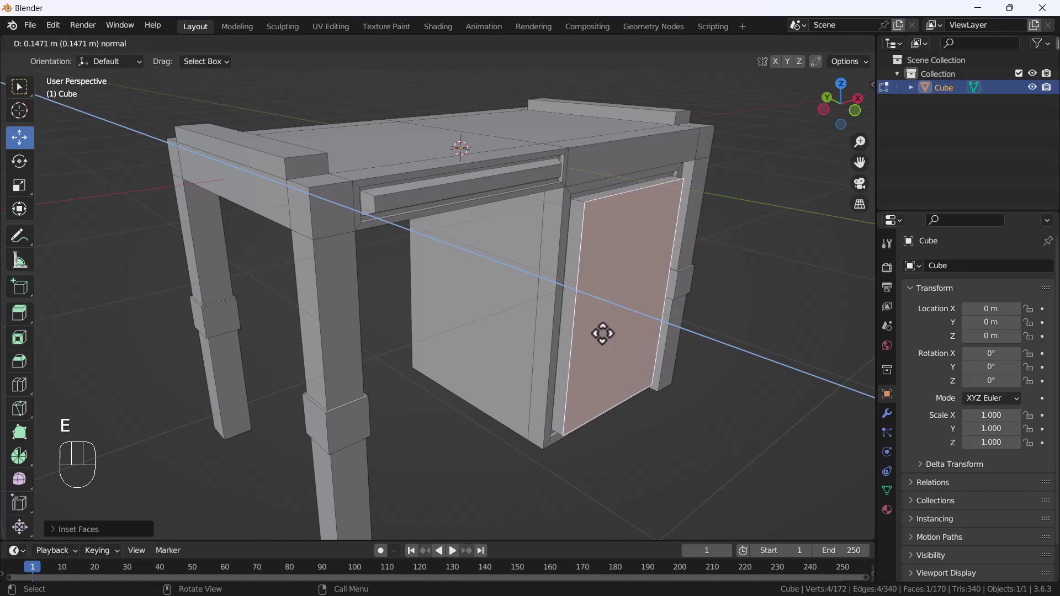
pyautogui.click(597, 328)
pyautogui.moveTo(598, 328); pyautogui.dragTo(615, 309, button='middle')
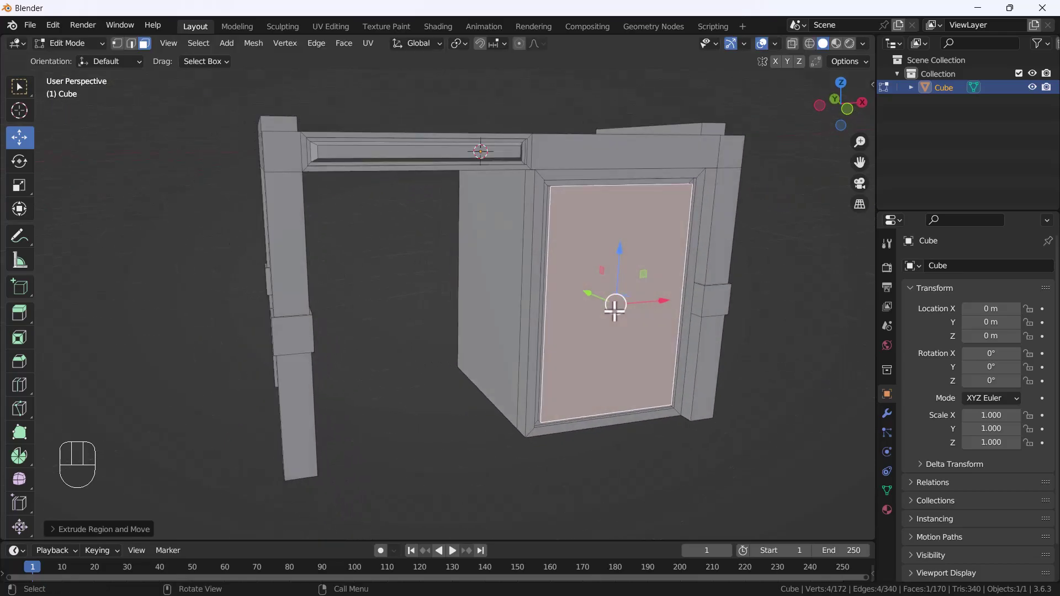
pyautogui.click(20, 385)
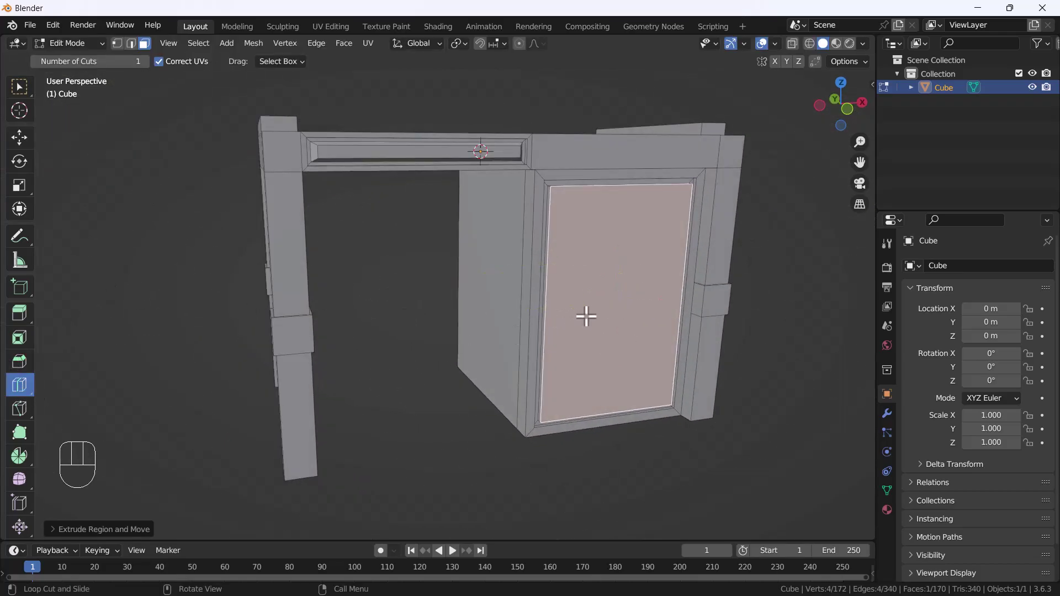
# Step: Loop-cut the door horizontally and inset its upper and lower faces
pyautogui.click(545, 303)
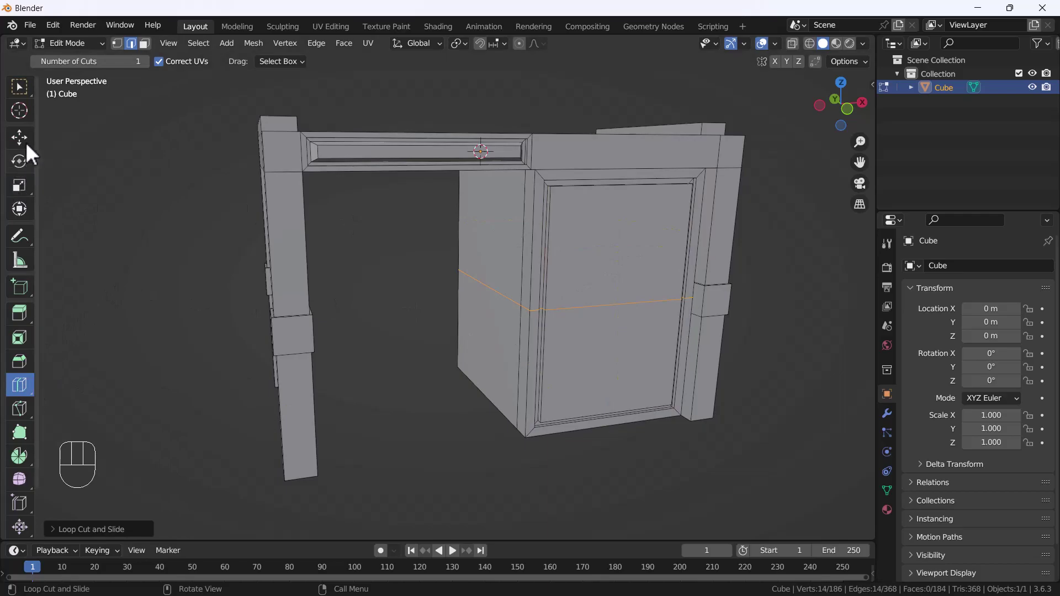
pyautogui.click(144, 43)
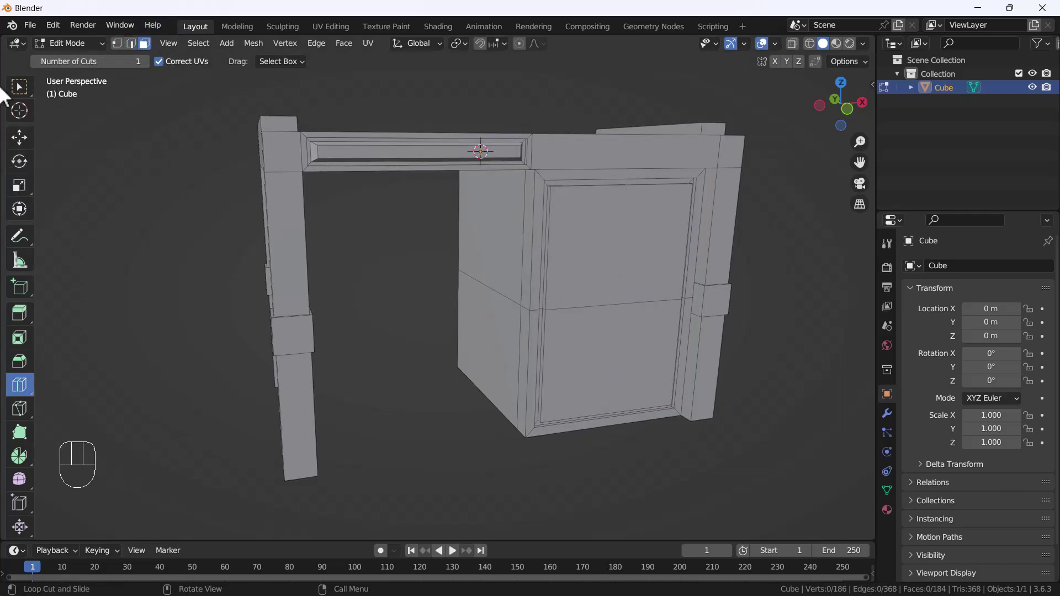
pyautogui.click(19, 138)
pyautogui.click(621, 223)
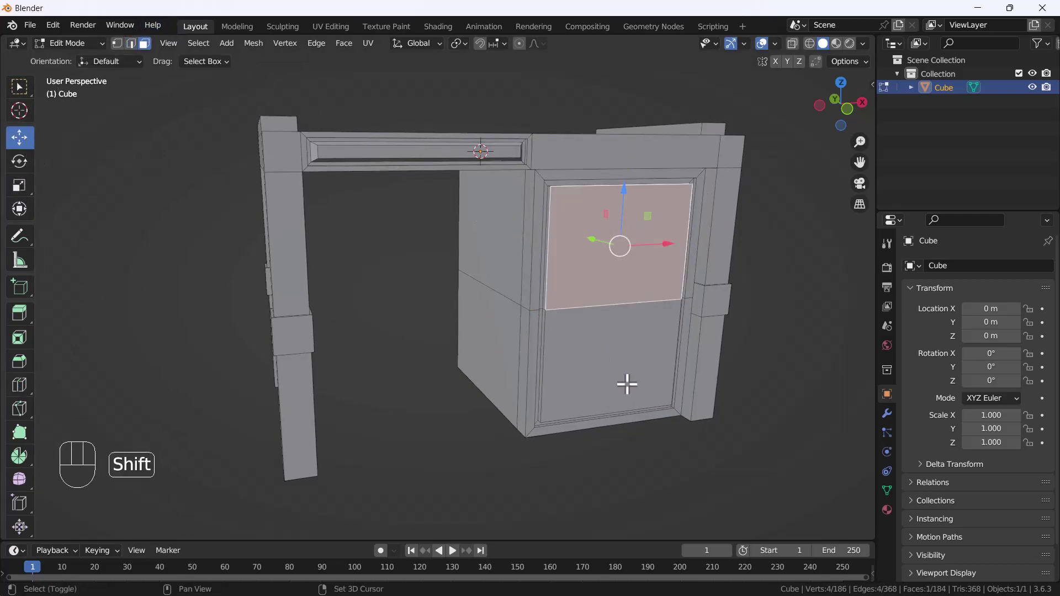
pyautogui.press('i')
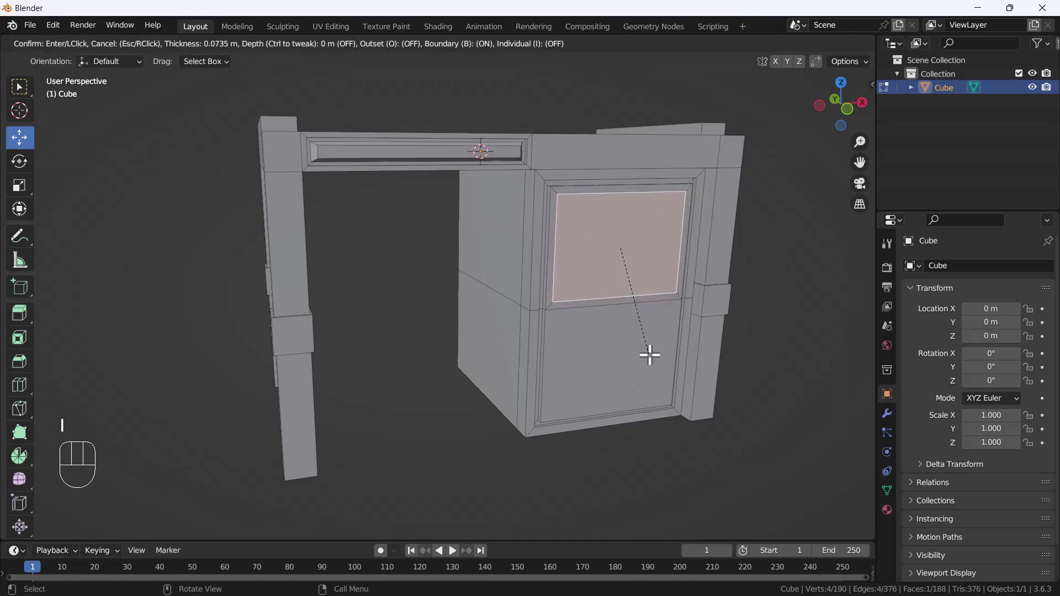
pyautogui.click(647, 356)
pyautogui.click(612, 373)
pyautogui.press('i')
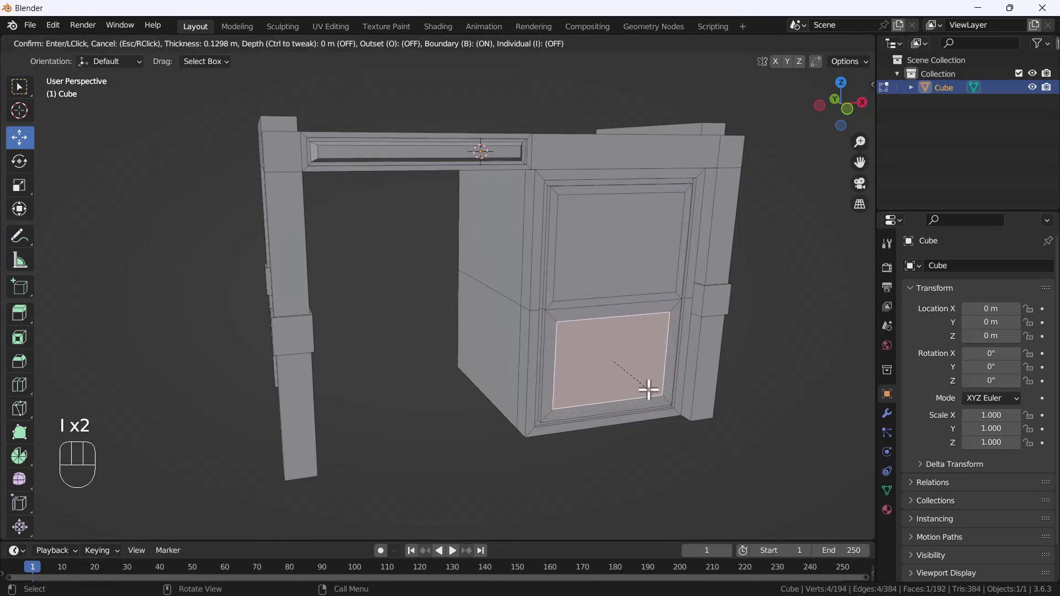
pyautogui.click(644, 390)
pyautogui.click(799, 284)
pyautogui.press('Tab')
# Step: Extrude both door panel faces inward and shrink them
pyautogui.moveTo(686, 289); pyautogui.dragTo(601, 263, button='middle')
pyautogui.press('Tab')
pyautogui.keyDown('shift'); pyautogui.click(614, 244); pyautogui.keyUp('shift')
pyautogui.keyDown('shift'); pyautogui.click(630, 389); pyautogui.keyUp('shift')
pyautogui.moveTo(630, 388); pyautogui.dragTo(656, 433, button='middle')
pyautogui.press('e')
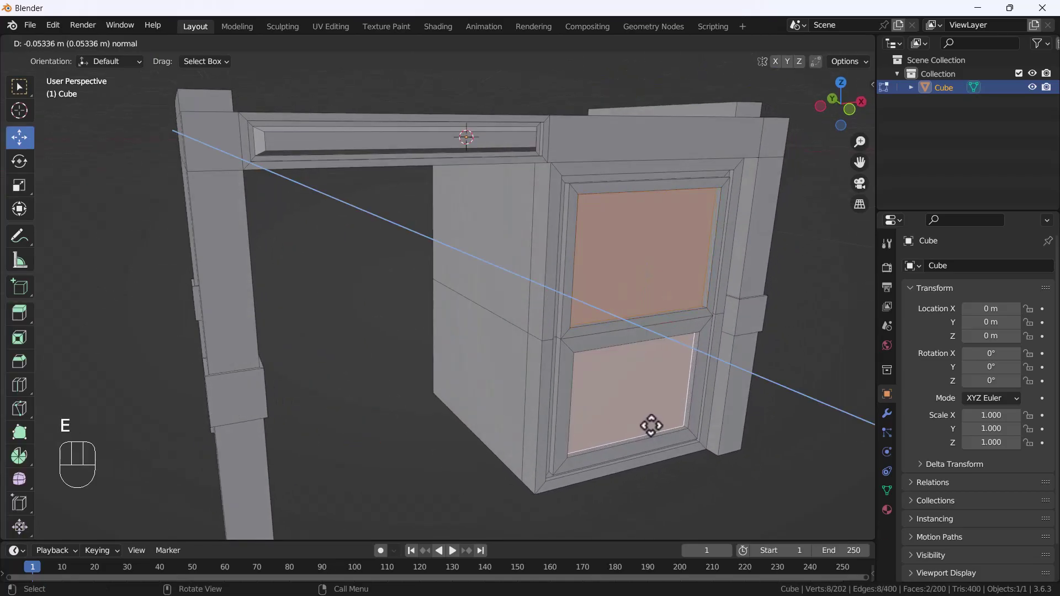
pyautogui.click(651, 427)
pyautogui.press('s')
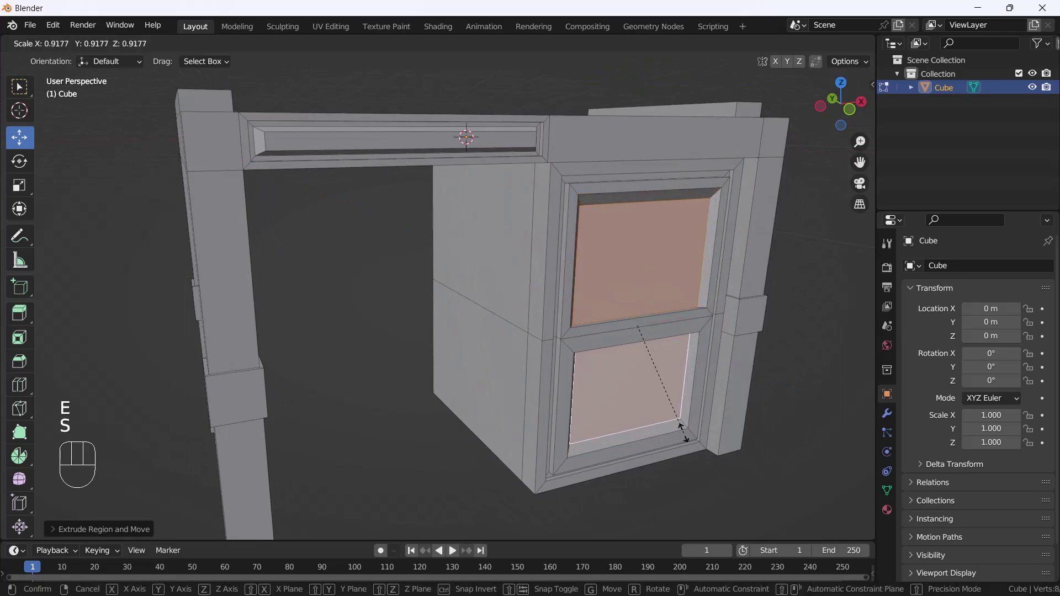
pyautogui.click(690, 434)
# Step: Extrude and shrink the panels a second time, then view the whole desk in Object Mode
pyautogui.moveTo(693, 428)
pyautogui.mouseDown(button='middle')
pyautogui.moveTo(703, 425)
pyautogui.moveTo(686, 419)
pyautogui.mouseUp(button='middle')
pyautogui.press('e')
pyautogui.click(689, 420)
pyautogui.press('s')
pyautogui.click(688, 423)
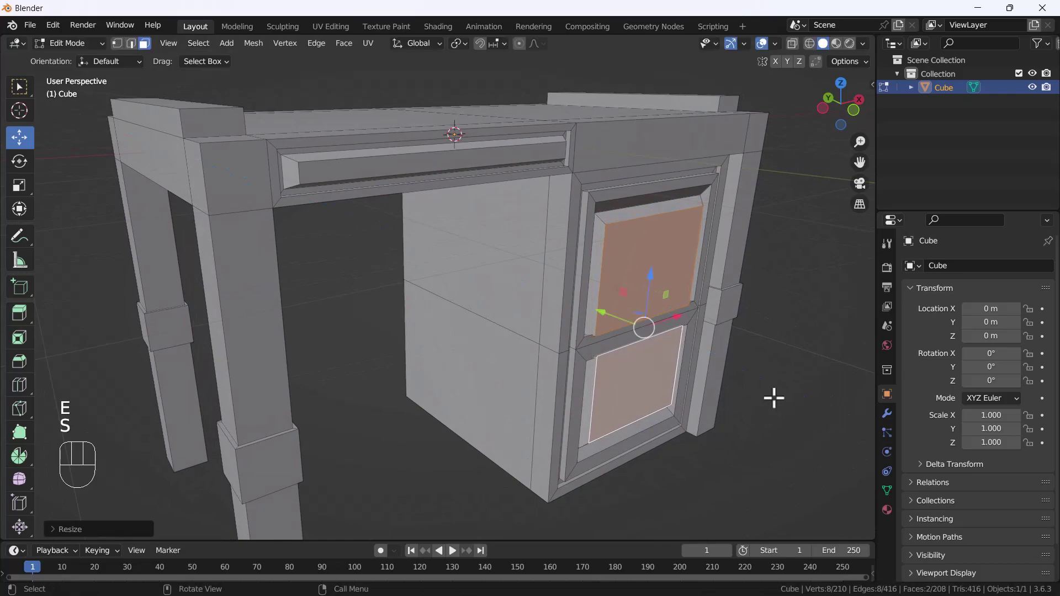
pyautogui.press('Tab')
pyautogui.moveTo(765, 376); pyautogui.dragTo(648, 363, button='middle')
pyautogui.scroll(-5, 629, 364)
pyautogui.scroll(-1, 554, 332)
pyautogui.moveTo(560, 323); pyautogui.dragTo(522, 300, button='middle')
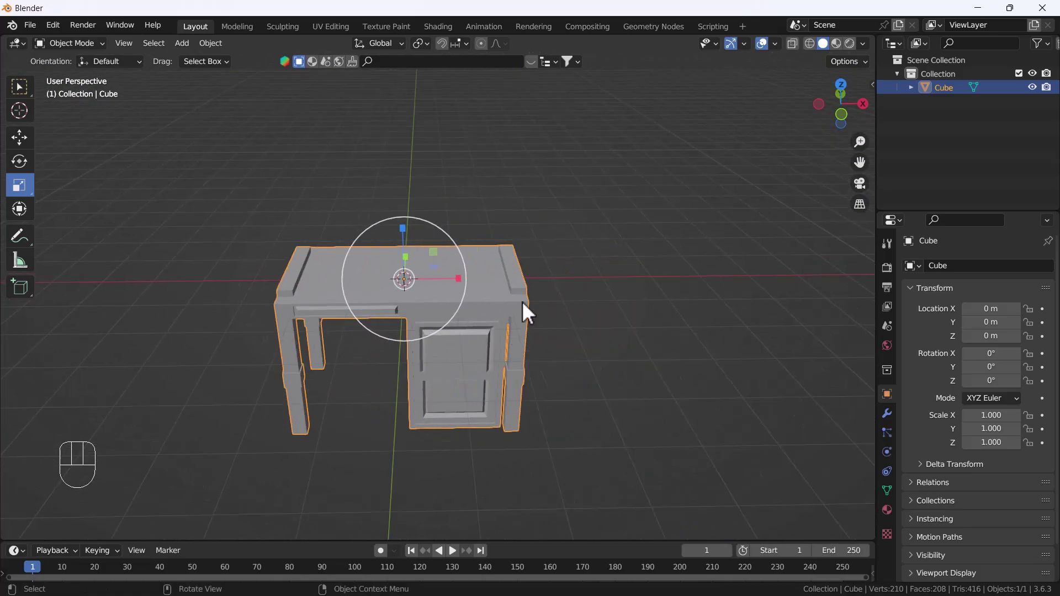
# Step: Hide the desk and add a cylinder at the origin
pyautogui.press('h')
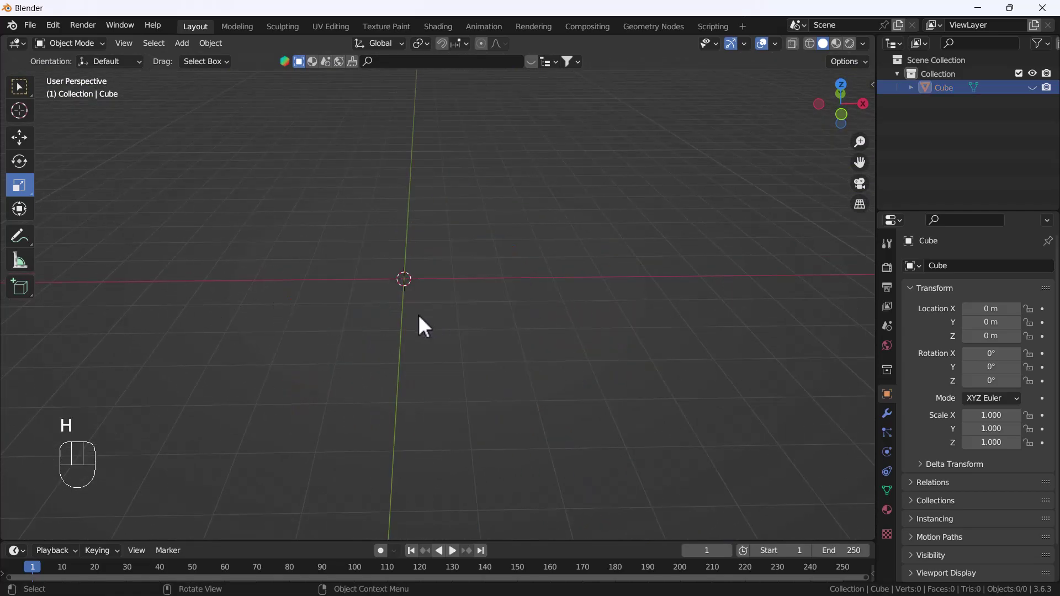
pyautogui.hotkey('shift', 'a')
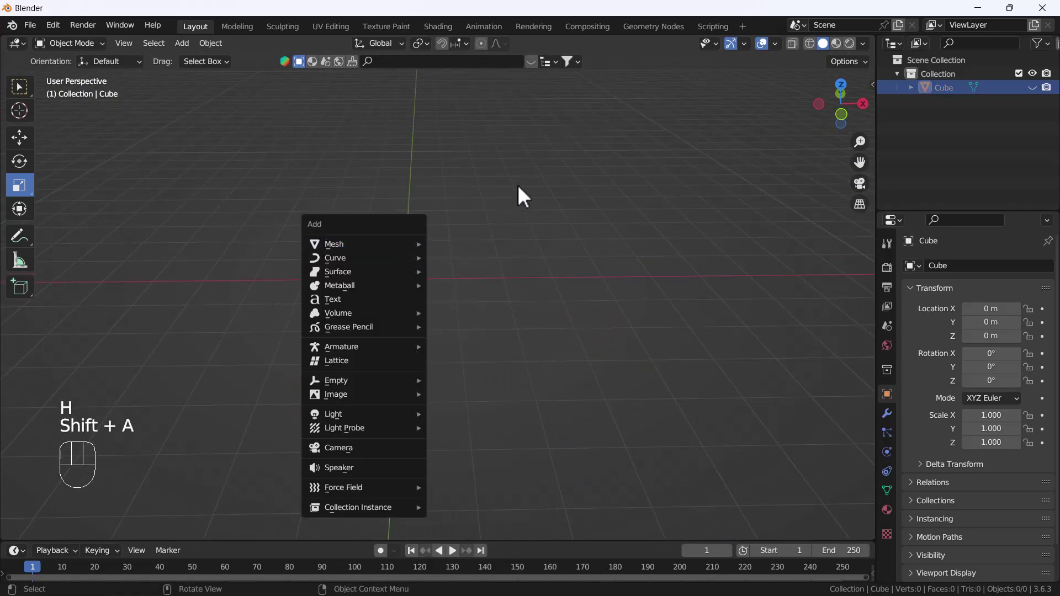
pyautogui.hotkey('shift', 'a')
pyautogui.moveTo(401, 259)
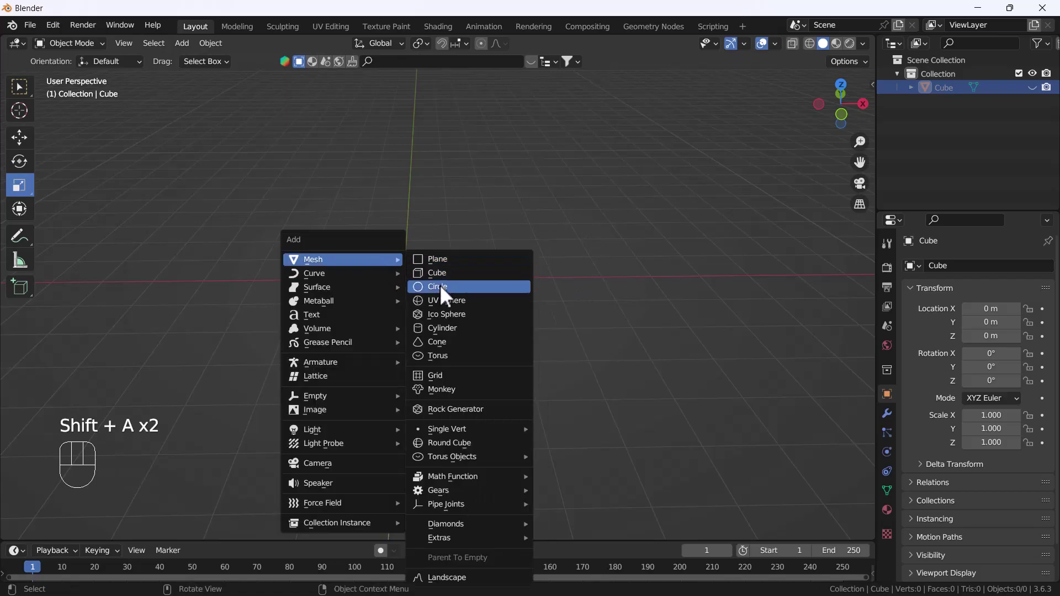
pyautogui.click(446, 327)
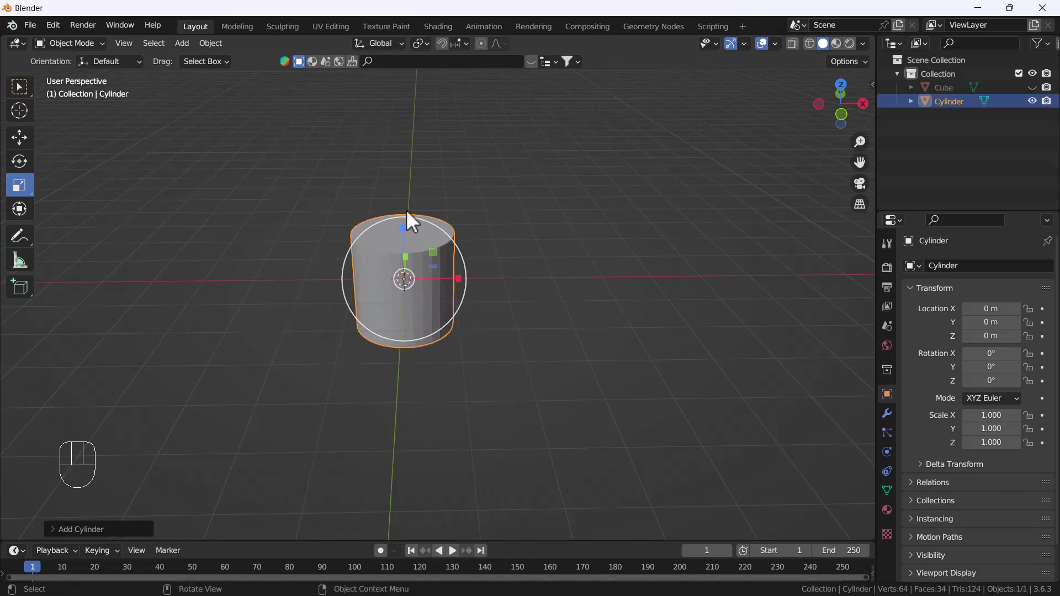
# Step: Flatten and widen the cylinder into a thin disc from the top view, and apply its scale
pyautogui.moveTo(406, 227); pyautogui.dragTo(461, 231)
pyautogui.press('`')
pyautogui.click(424, 154)
pyautogui.hotkey('ctrl', 'a')
pyautogui.click(409, 251)
pyautogui.moveTo(409, 251); pyautogui.dragTo(405, 296, button='middle')
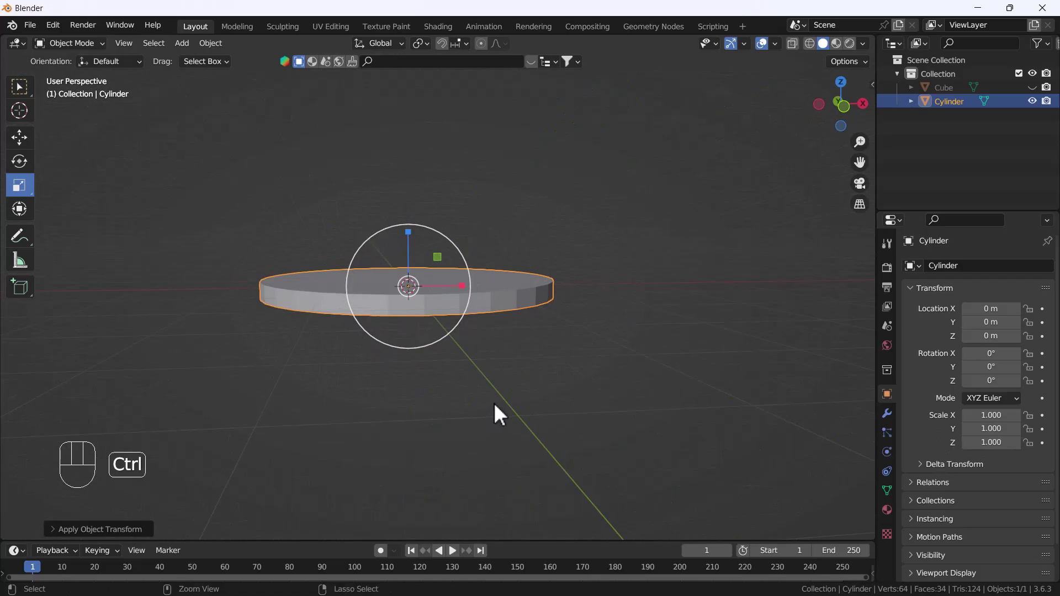
# Step: Add Subdivision Surface and Bevel modifiers to the disc, with Bevel placed first
pyautogui.click(886, 414)
pyautogui.click(954, 267)
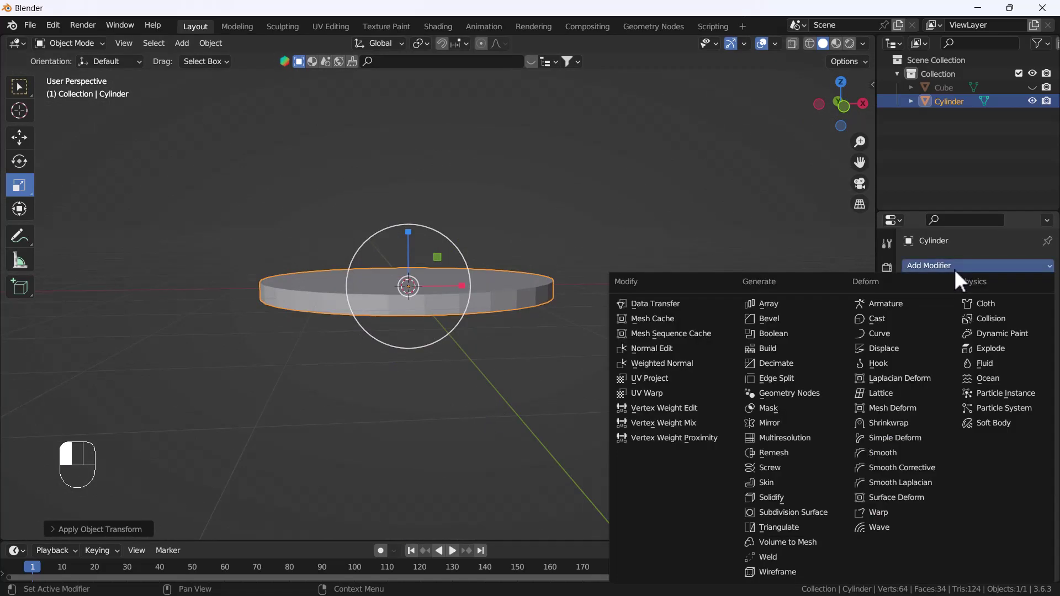
pyautogui.click(791, 511)
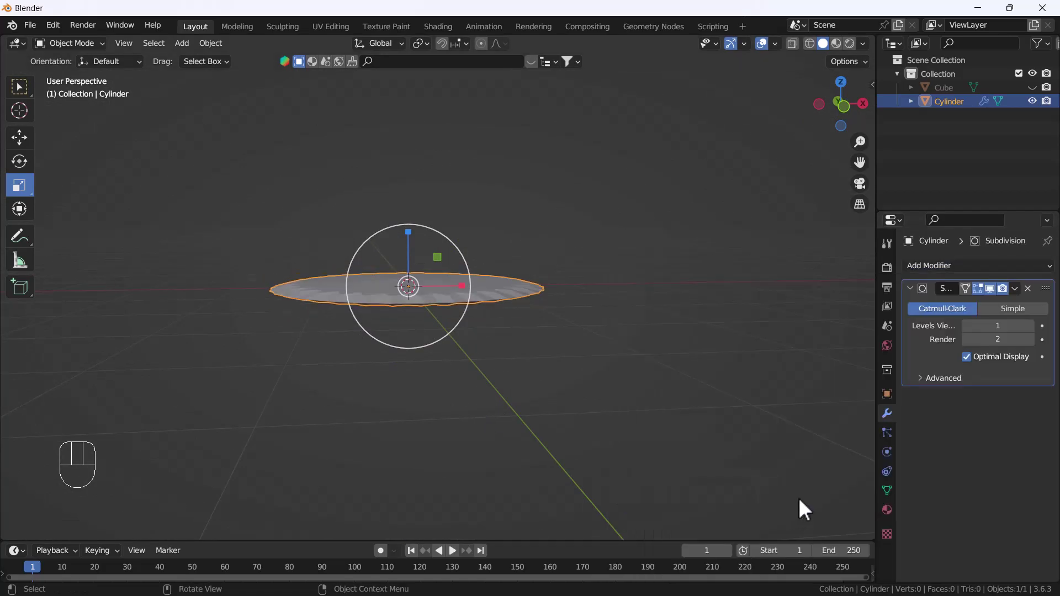
pyautogui.click(993, 266)
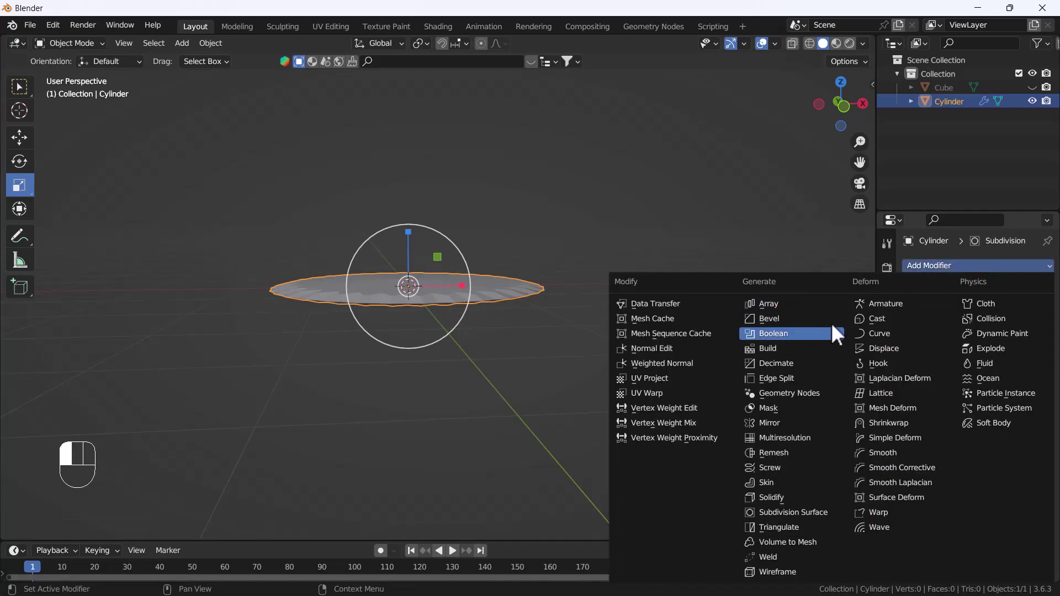
pyautogui.click(784, 317)
pyautogui.moveTo(1045, 414); pyautogui.dragTo(1021, 269)
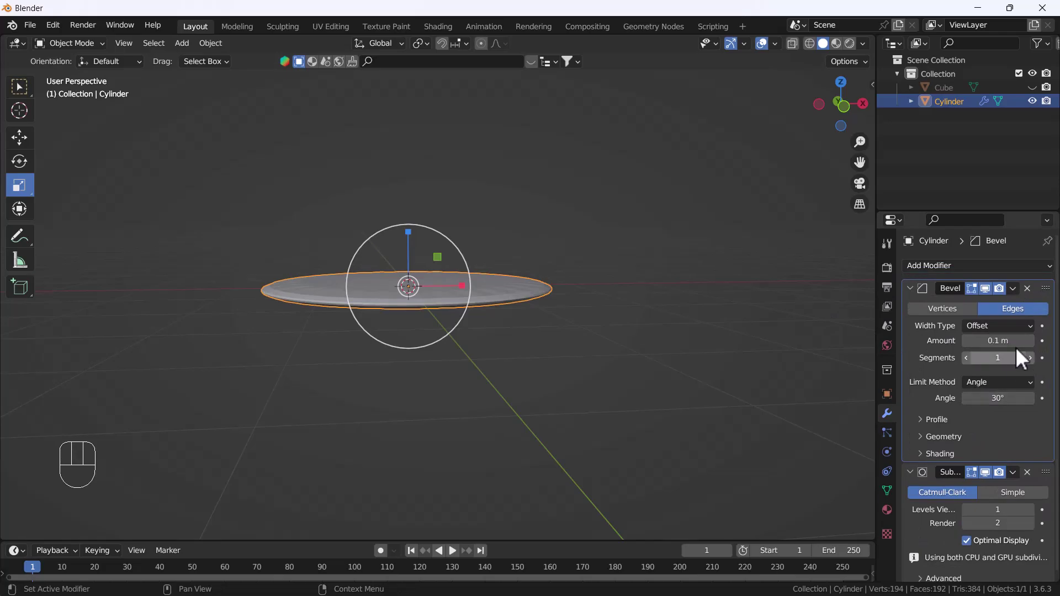
# Step: Set the Bevel modifier to 4 segments and narrow its amount to about 0.03 m
pyautogui.click(1030, 340)
pyautogui.click(1030, 341)
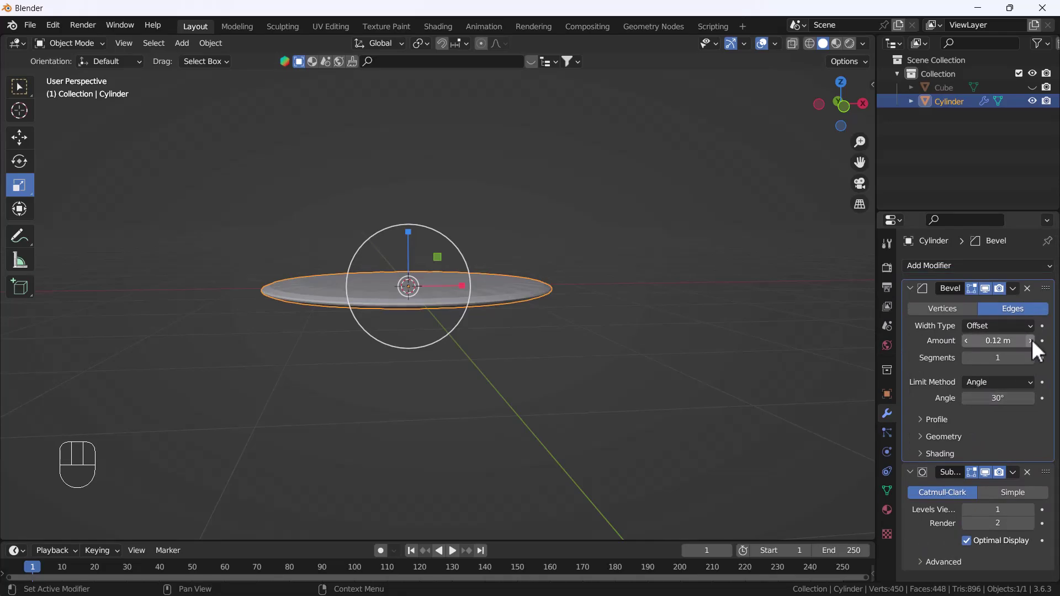
pyautogui.click(973, 340)
pyautogui.click(974, 340)
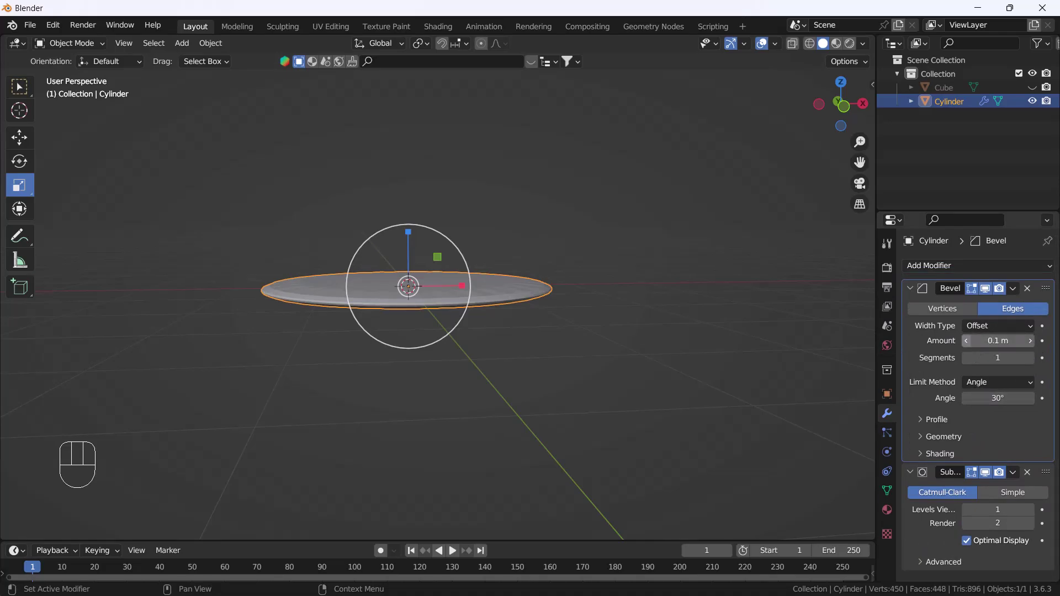
pyautogui.click(1030, 357)
pyautogui.click(1030, 357)
pyautogui.click(1031, 358)
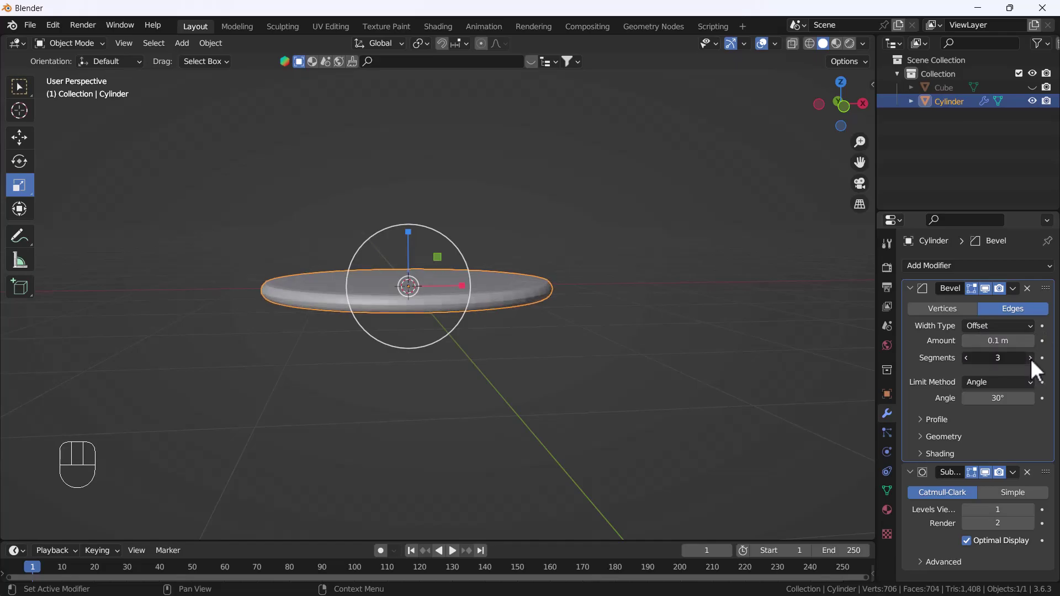
pyautogui.moveTo(968, 339); pyautogui.dragTo(431, 338)
# Step: Shade the tabletop smooth and switch to the top view
pyautogui.scroll(5, 345, 292)
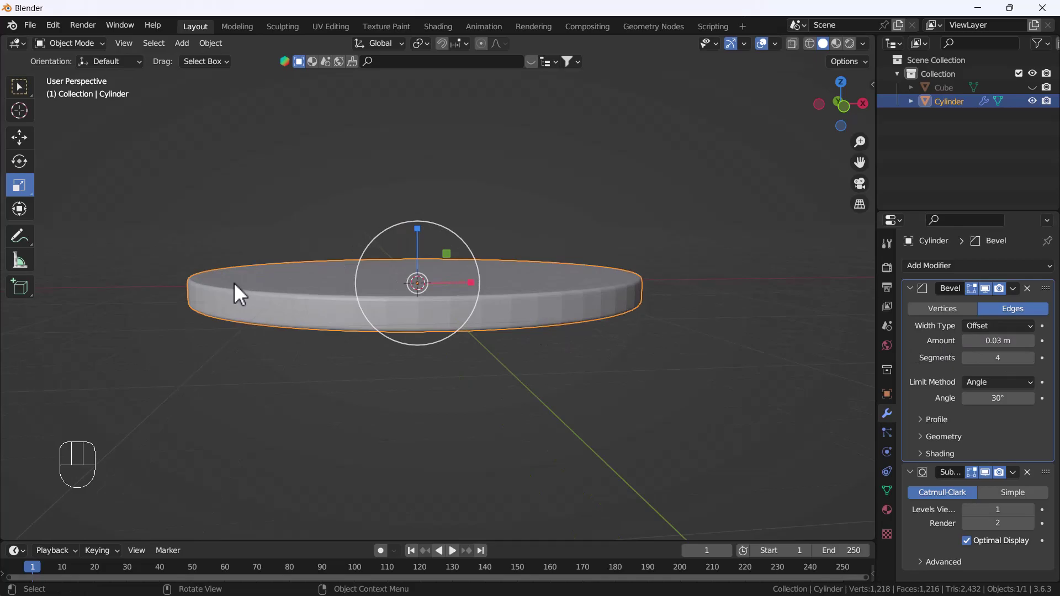
pyautogui.scroll(1, 454, 272)
pyautogui.rightClick(574, 330)
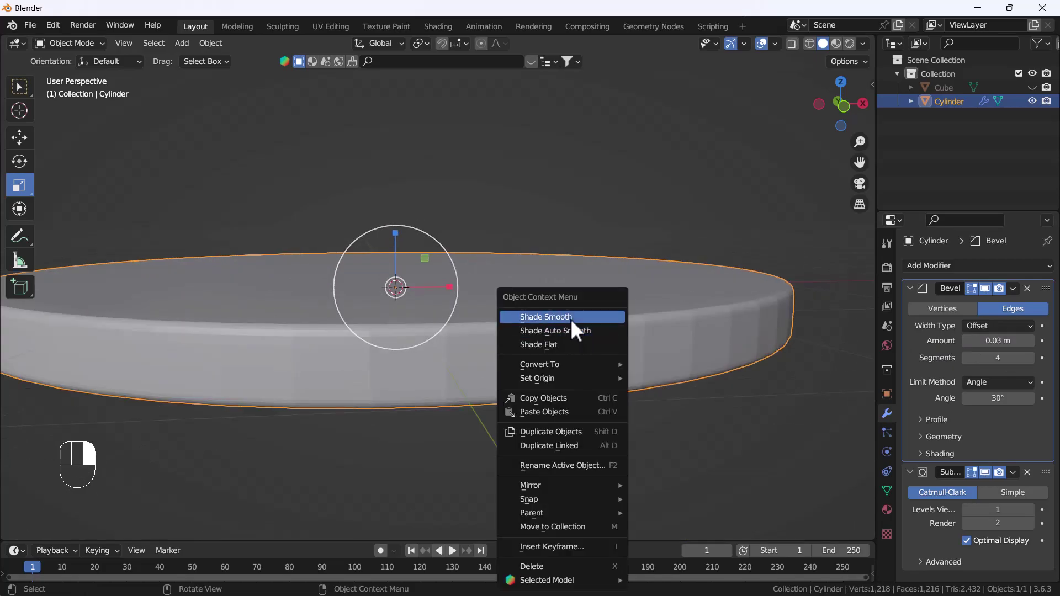
pyautogui.click(572, 318)
pyautogui.scroll(-6, 571, 326)
pyautogui.press('`')
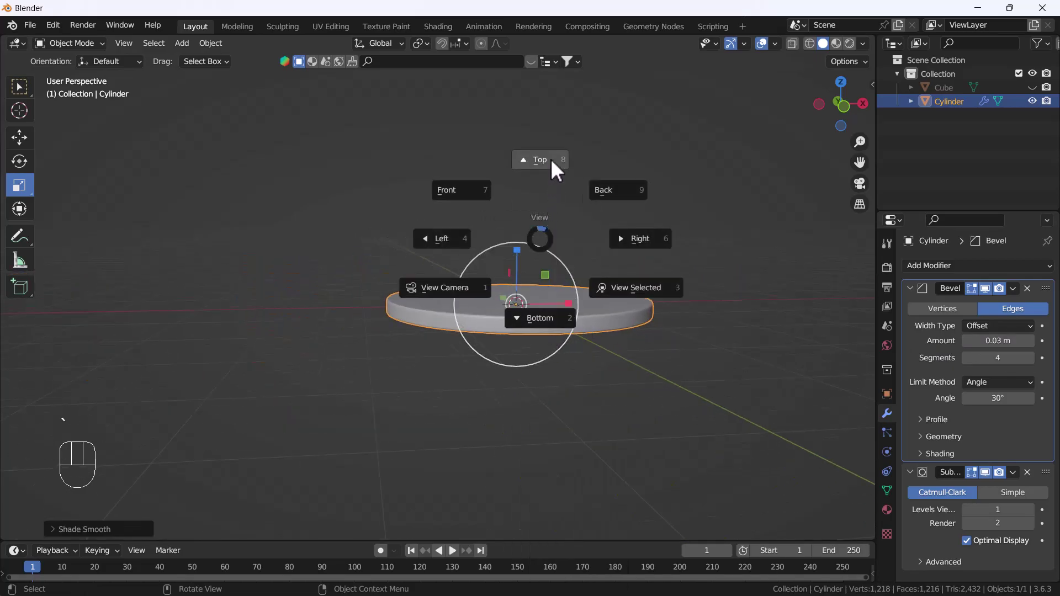
pyautogui.click(551, 161)
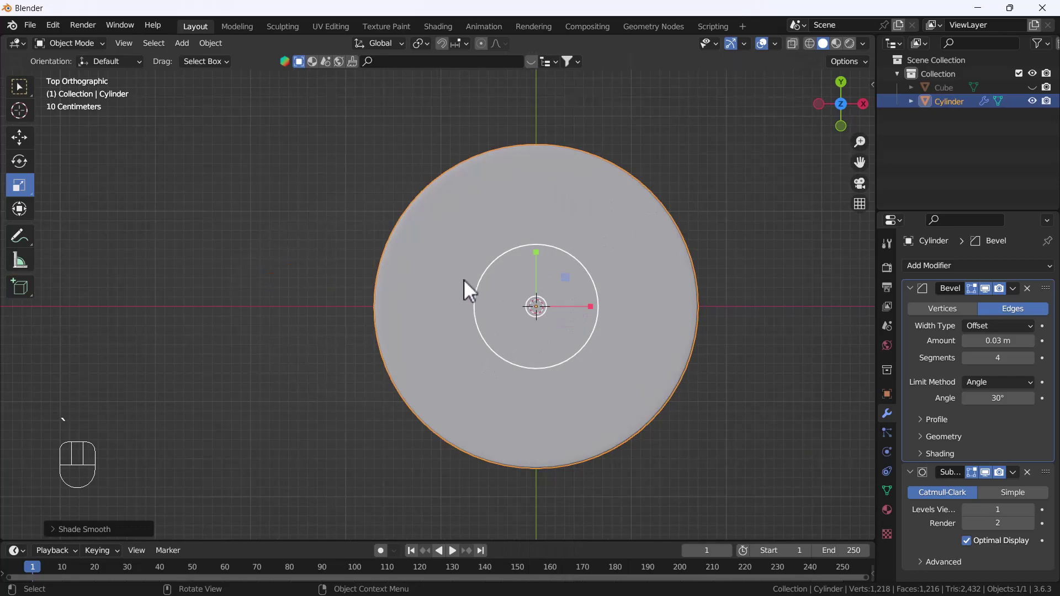
pyautogui.hotkey('shift', 'a')
# Step: Add a new cylinder at the tabletop centre and shrink it
pyautogui.moveTo(439, 260)
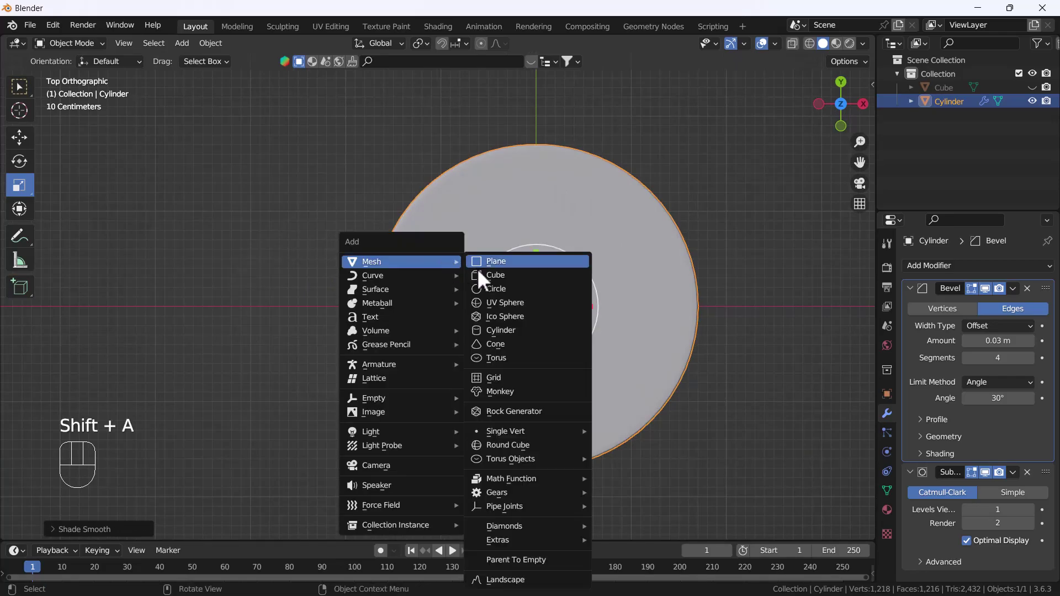
pyautogui.click(506, 331)
pyautogui.press('`')
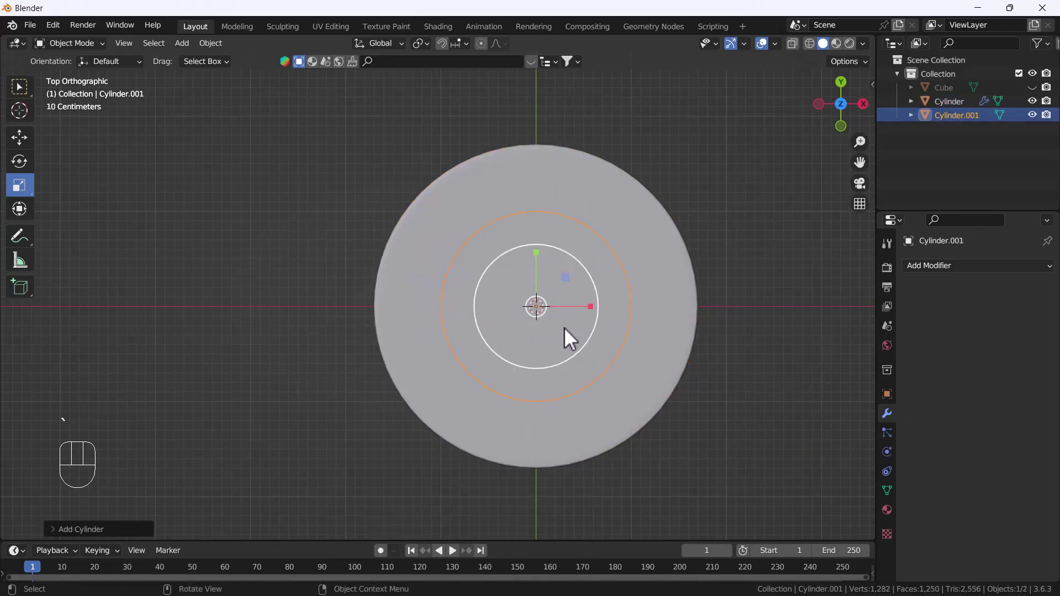
pyautogui.press('s')
pyautogui.click(536, 313)
# Step: In front view, lower the new cylinder and stretch it taller
pyautogui.press('`')
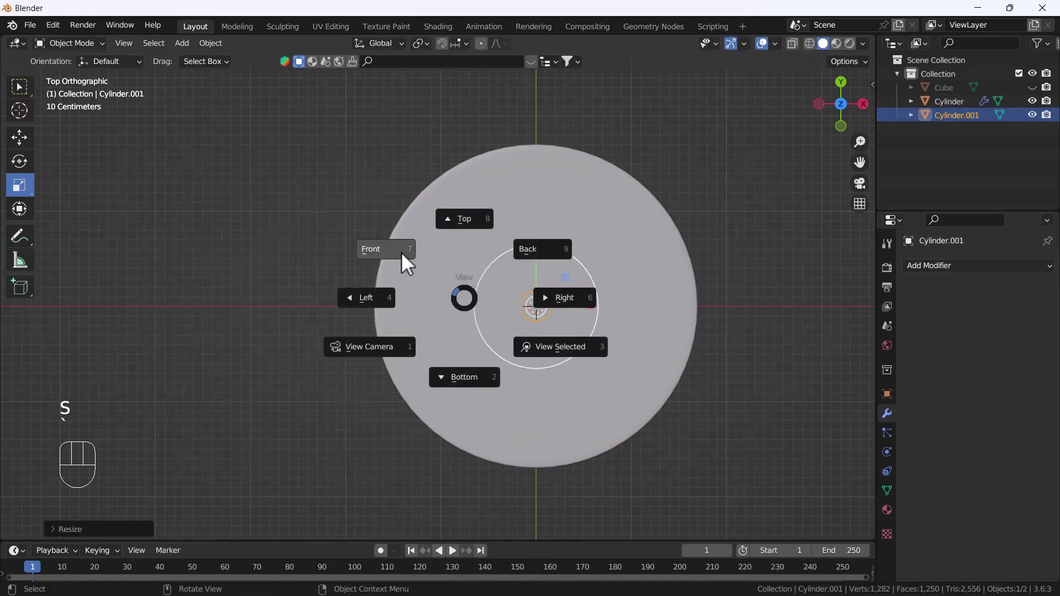
pyautogui.click(407, 264)
pyautogui.press('w')
pyautogui.moveTo(532, 253); pyautogui.dragTo(589, 188)
pyautogui.click(27, 185)
pyautogui.moveTo(590, 188); pyautogui.dragTo(596, 222, button='middle')
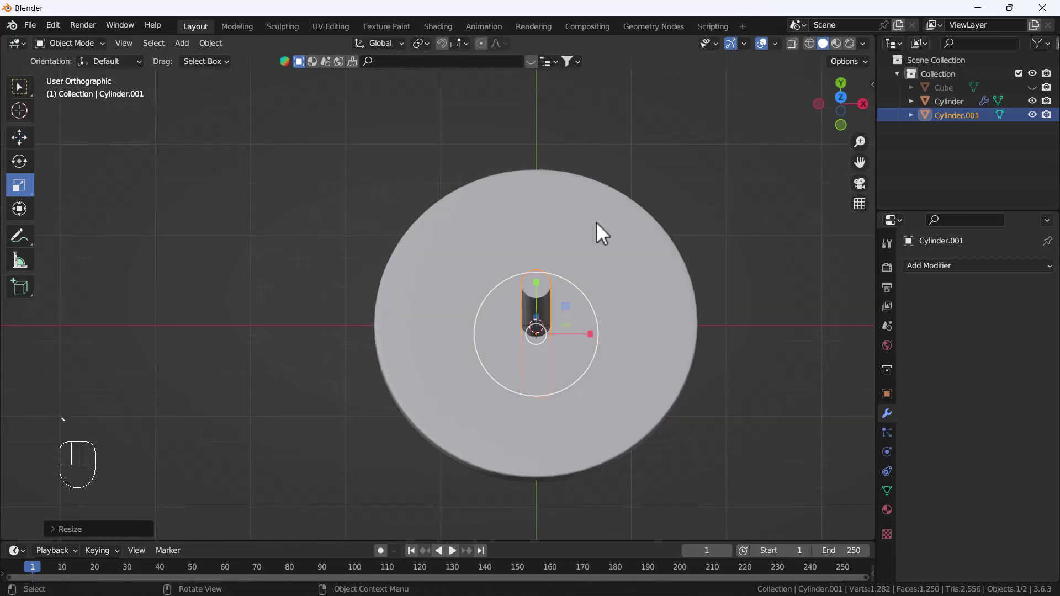
# Step: Make the cylinder much thinner and shorter, then apply its scale
pyautogui.press('KP_7')
pyautogui.moveTo(566, 306); pyautogui.dragTo(552, 323)
pyautogui.press('`')
pyautogui.click(421, 289)
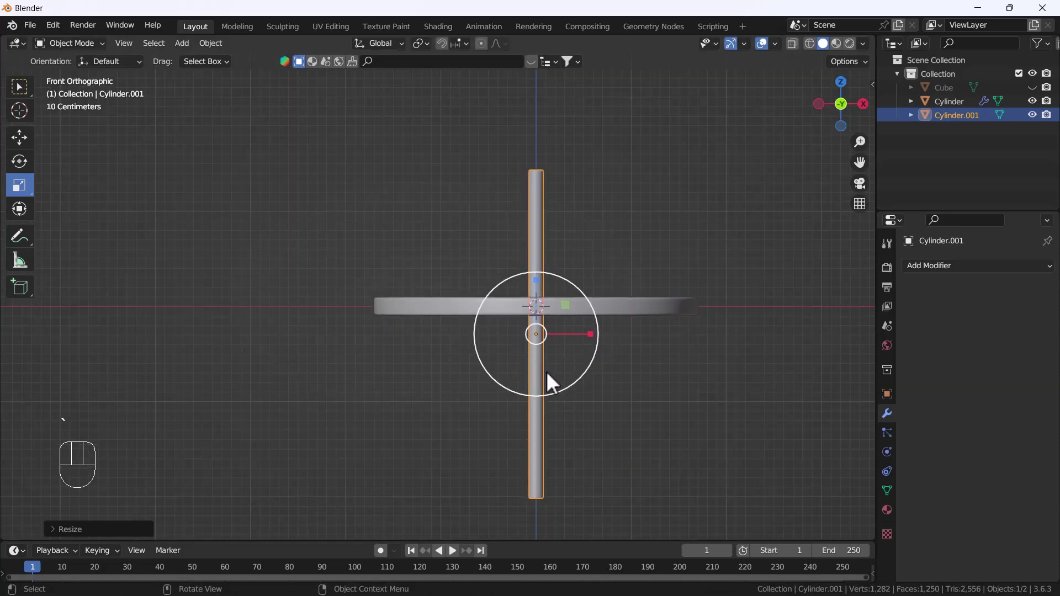
pyautogui.moveTo(537, 282); pyautogui.dragTo(545, 398)
pyautogui.hotkey('ctrl', 'a')
pyautogui.click(539, 357)
# Step: Enter Edit Mode on the leg and orbit to see it end-on
pyautogui.press('w')
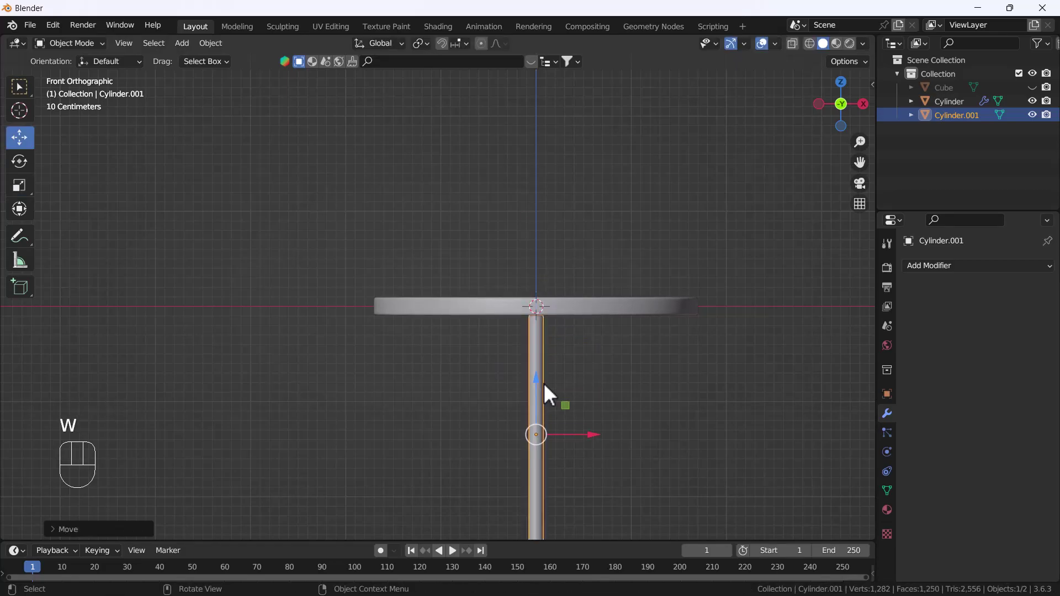
pyautogui.scroll(8, 533, 306)
pyautogui.press('Tab')
pyautogui.moveTo(531, 299); pyautogui.dragTo(789, 93, button='middle')
# Step: Select the leg's top cap face and snap the 3D cursor to its centre
pyautogui.moveTo(620, 272); pyautogui.dragTo(581, 395, button='middle')
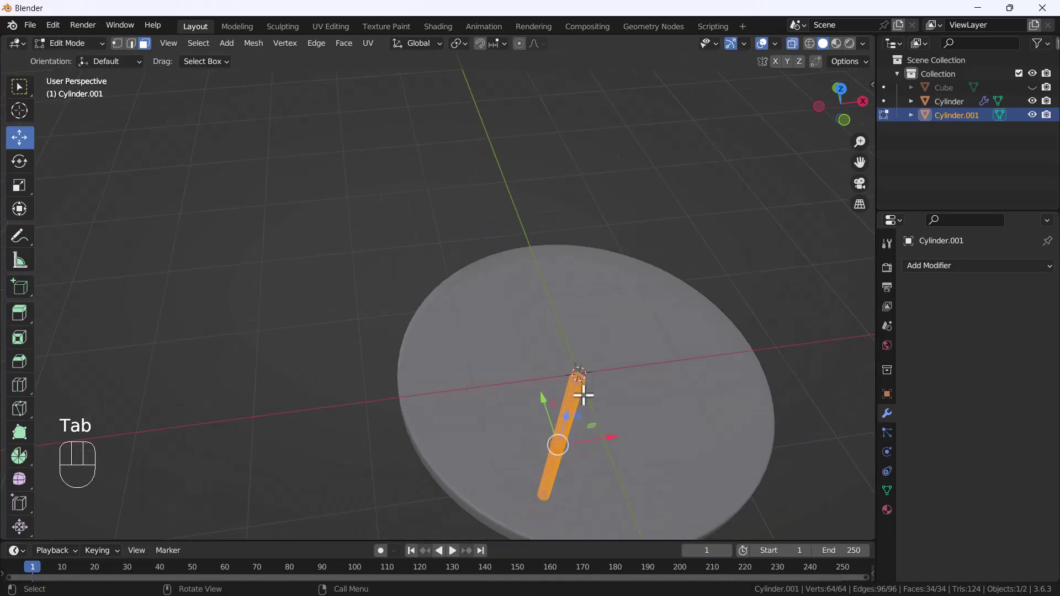
pyautogui.scroll(3, 577, 386)
pyautogui.press('3')
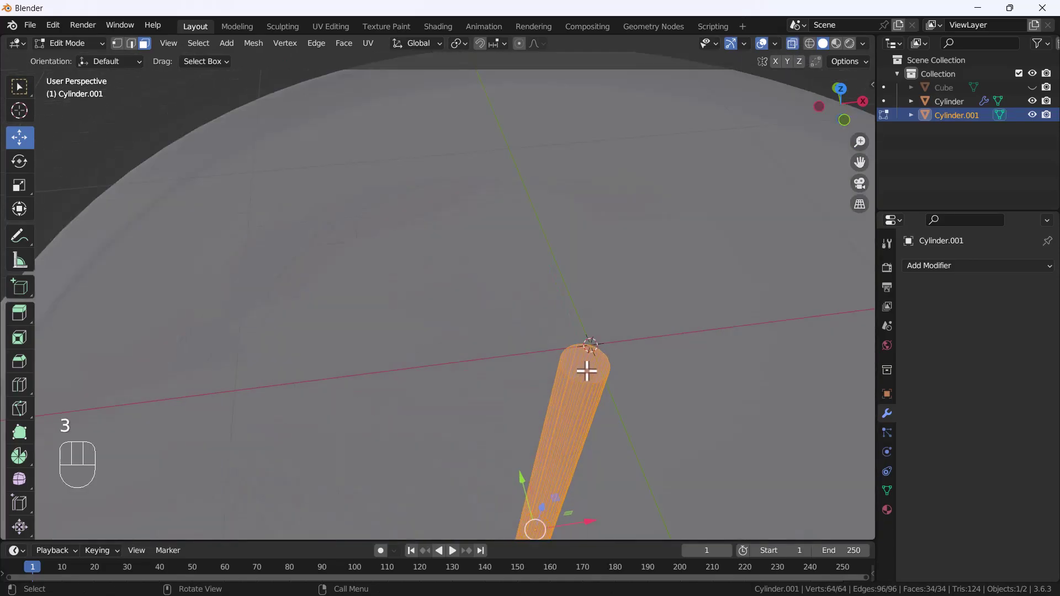
pyautogui.click(586, 371)
pyautogui.hotkey('shift', 's')
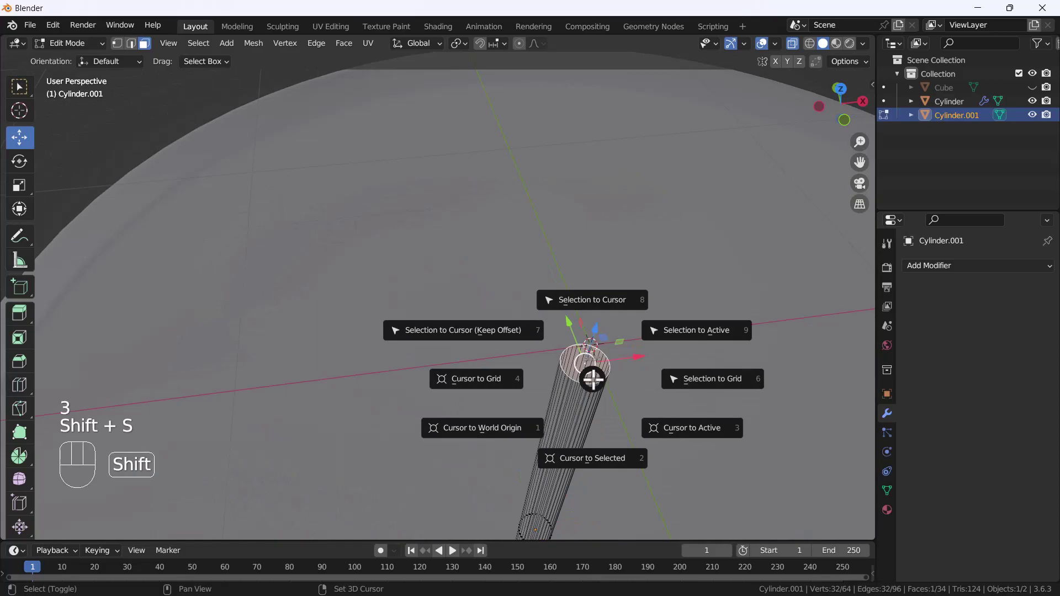
pyautogui.click(589, 470)
# Step: Back in Object Mode, set the leg's origin to the 3D cursor and frame the joint in front view
pyautogui.press('Tab')
pyautogui.rightClick(586, 387)
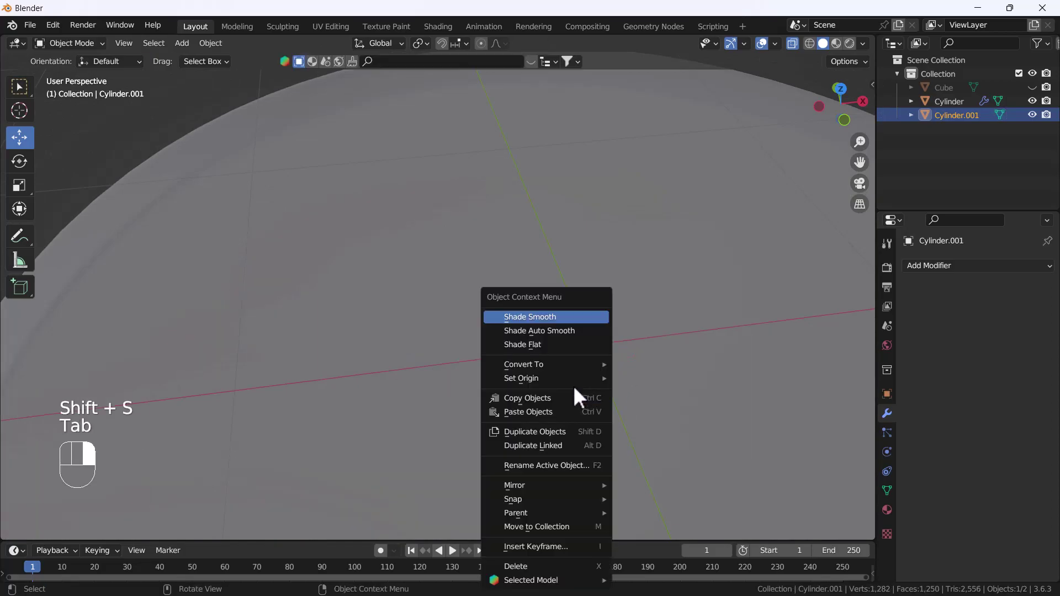
pyautogui.moveTo(564, 377)
pyautogui.click(671, 407)
pyautogui.press('`')
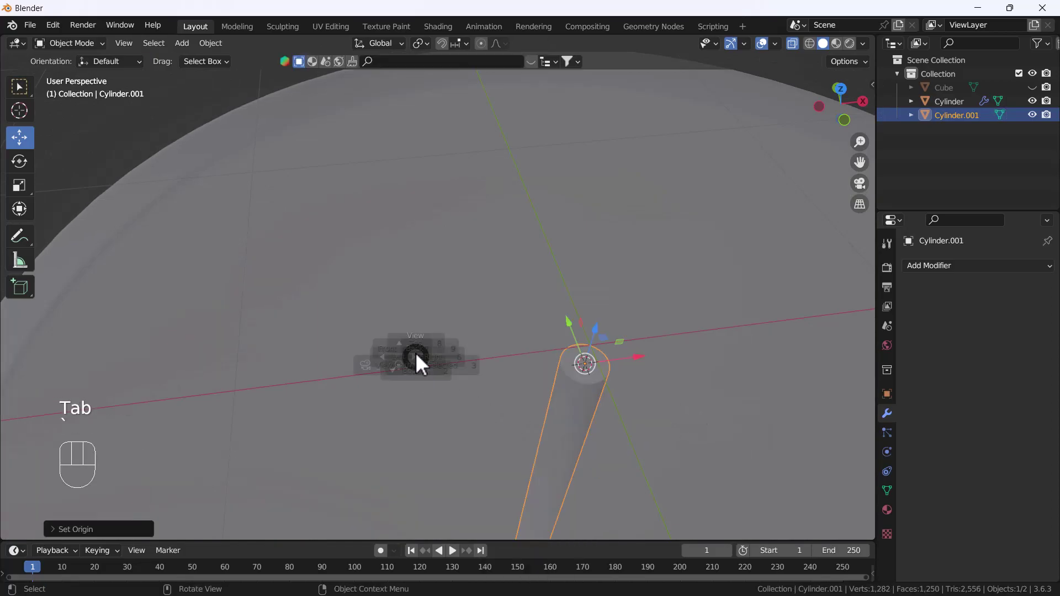
pyautogui.click(411, 323)
pyautogui.keyDown('shift'); pyautogui.moveTo(667, 364); pyautogui.dragTo(554, 291, button='middle'); pyautogui.keyUp('shift')
# Step: Duplicate the leg twice so there are three legs under the tabletop
pyautogui.scroll(-3, 557, 360)
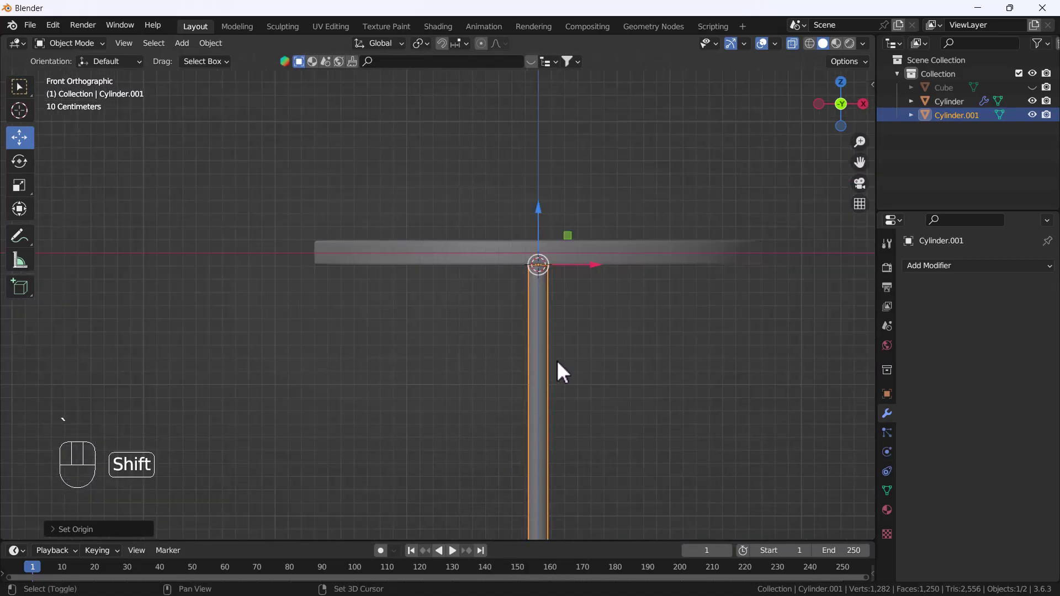
pyautogui.hotkey('shift', 'd')
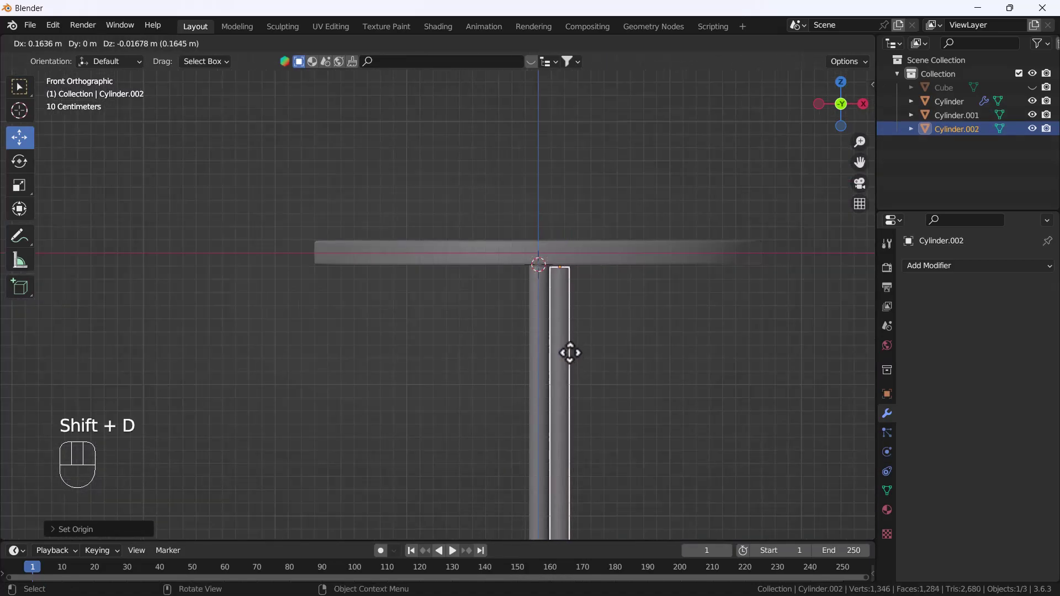
pyautogui.rightClick(570, 352)
pyautogui.moveTo(571, 351); pyautogui.dragTo(622, 370, button='middle')
pyautogui.hotkey('shift', 'd')
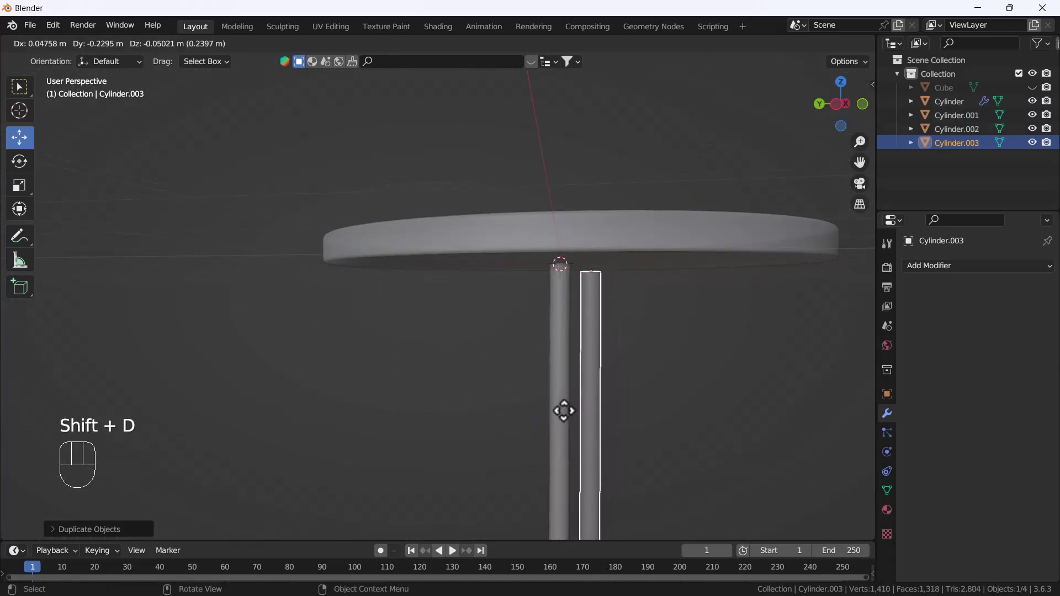
pyautogui.middleClick(565, 406)
pyautogui.click(582, 383)
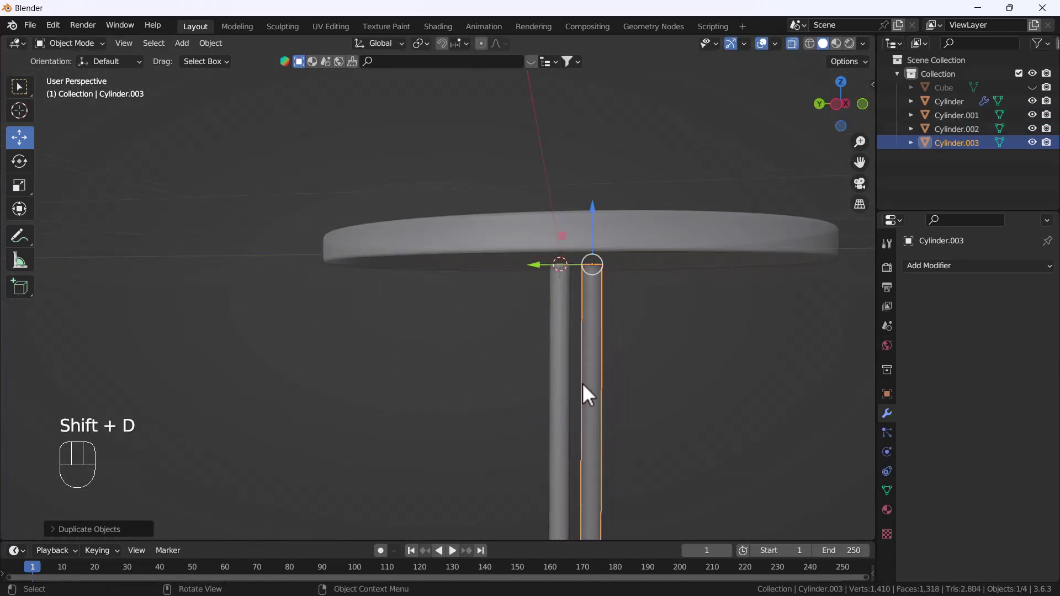
pyautogui.moveTo(582, 383); pyautogui.dragTo(499, 375, button='middle')
# Step: Tilt one leg about 32° outward in front view and another about 37° from the left side
pyautogui.press('`')
pyautogui.click(418, 318)
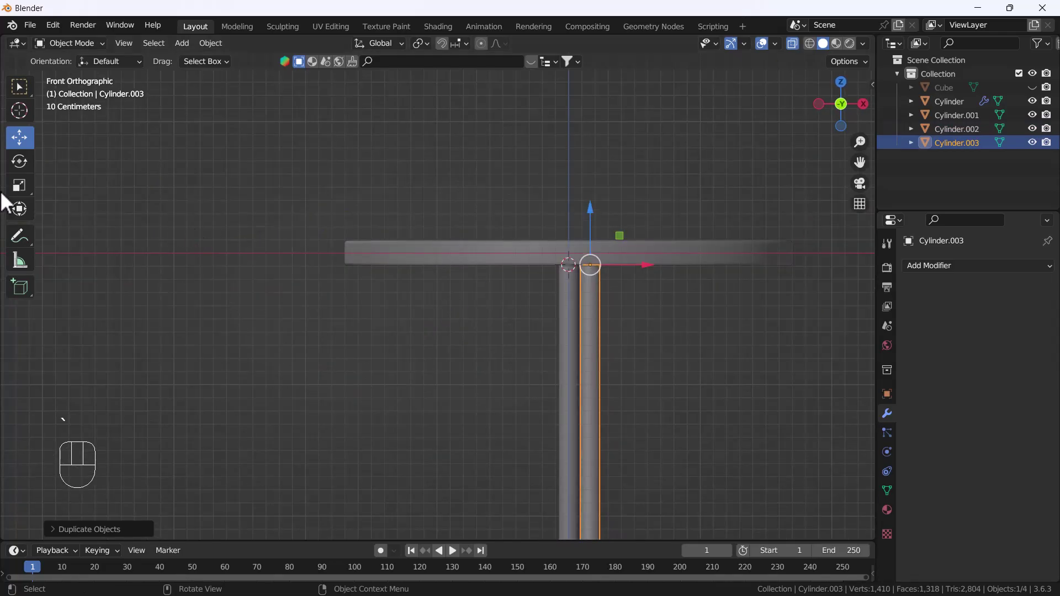
pyautogui.click(18, 162)
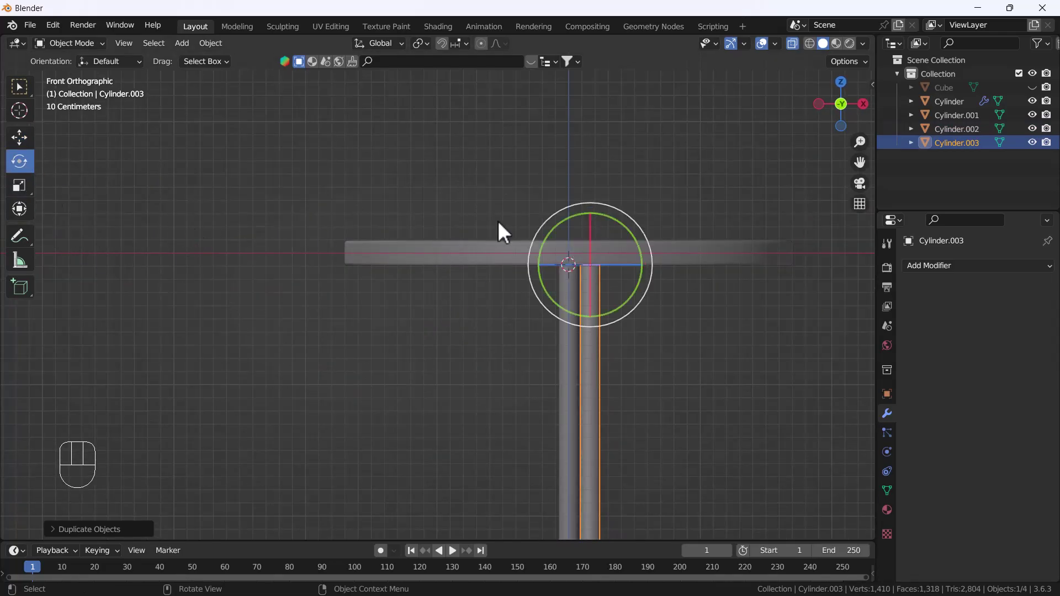
pyautogui.moveTo(575, 215); pyautogui.dragTo(616, 254)
pyautogui.click(574, 301)
pyautogui.click(593, 340)
pyautogui.press('`')
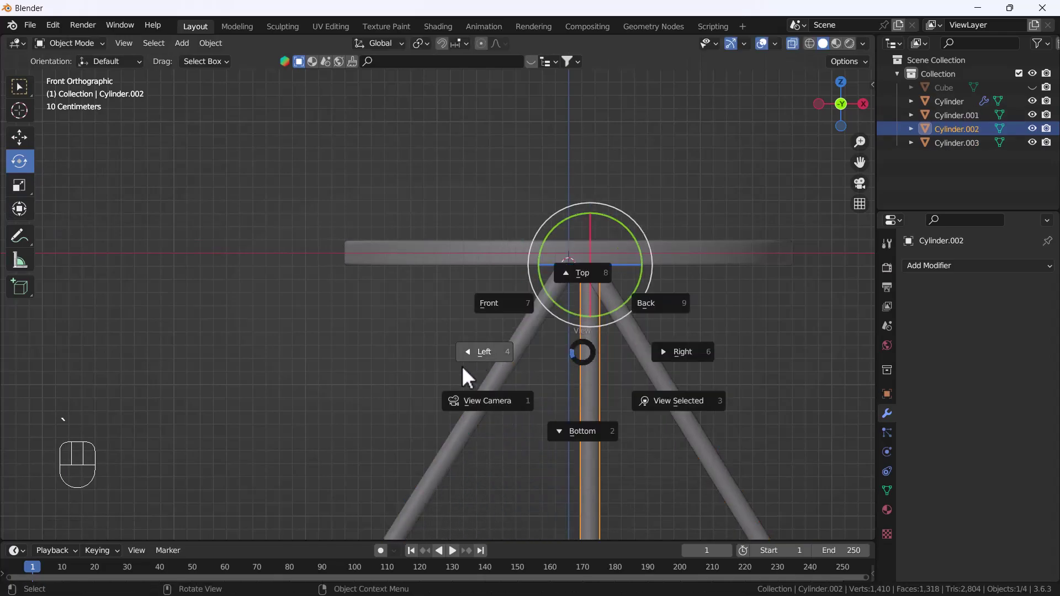
pyautogui.click(463, 367)
pyautogui.moveTo(634, 241); pyautogui.dragTo(648, 284)
# Step: Slide the remaining leg sideways to the centre joint and deselect everything
pyautogui.press('w')
pyautogui.click(623, 324)
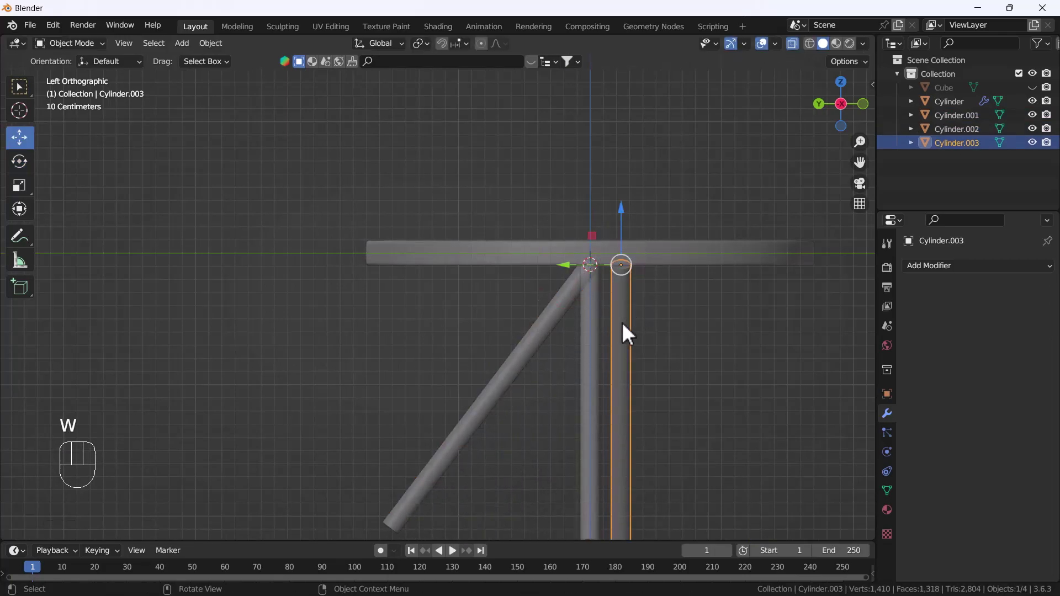
pyautogui.moveTo(595, 263); pyautogui.dragTo(578, 262)
pyautogui.scroll(-3, 583, 266)
pyautogui.moveTo(690, 387); pyautogui.dragTo(580, 496, button='middle')
pyautogui.click(579, 496)
pyautogui.scroll(-3, 608, 421)
pyautogui.moveTo(608, 421)
pyautogui.mouseDown(button='middle')
pyautogui.moveTo(535, 403)
pyautogui.moveTo(599, 422)
pyautogui.mouseUp(button='middle')
pyautogui.press('`')
# Step: Turn off X-Ray and frame the solid three-legged table from above
pyautogui.click(438, 334)
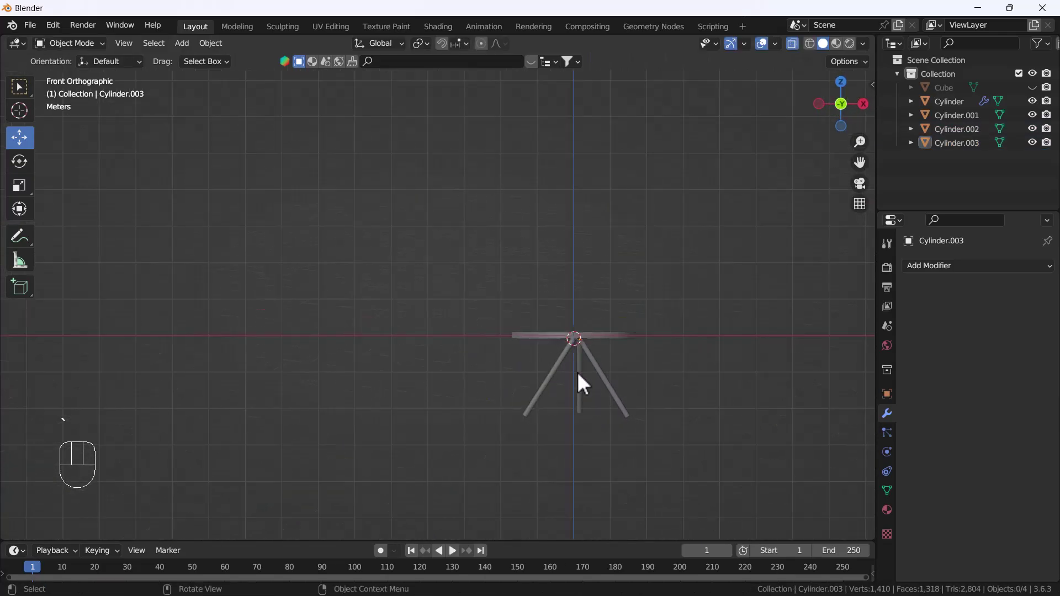
pyautogui.moveTo(608, 360); pyautogui.dragTo(598, 403, button='middle')
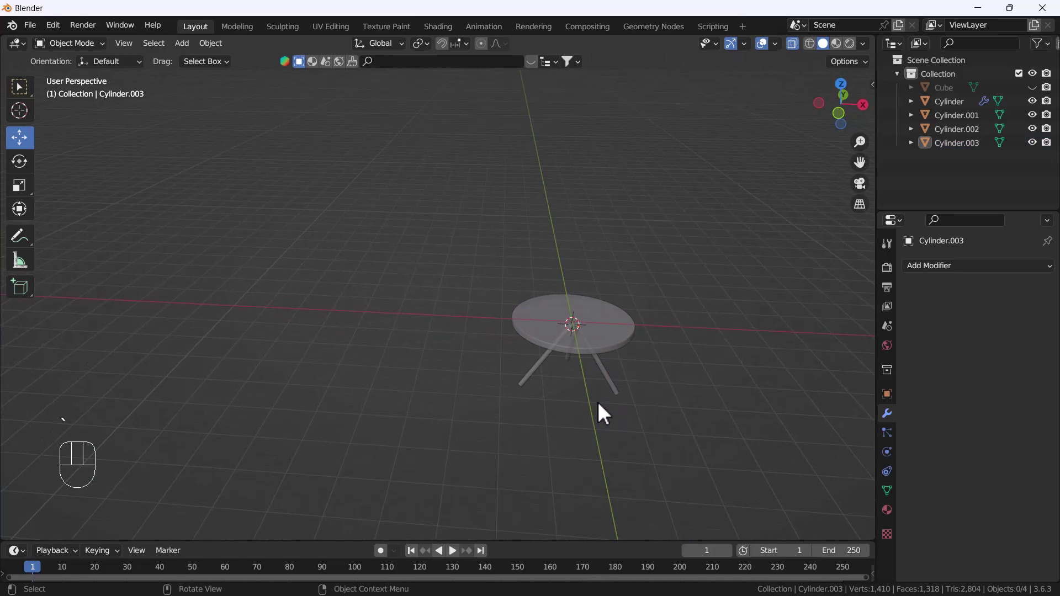
pyautogui.click(793, 43)
pyautogui.scroll(3, 540, 294)
pyautogui.scroll(-3, 673, 394)
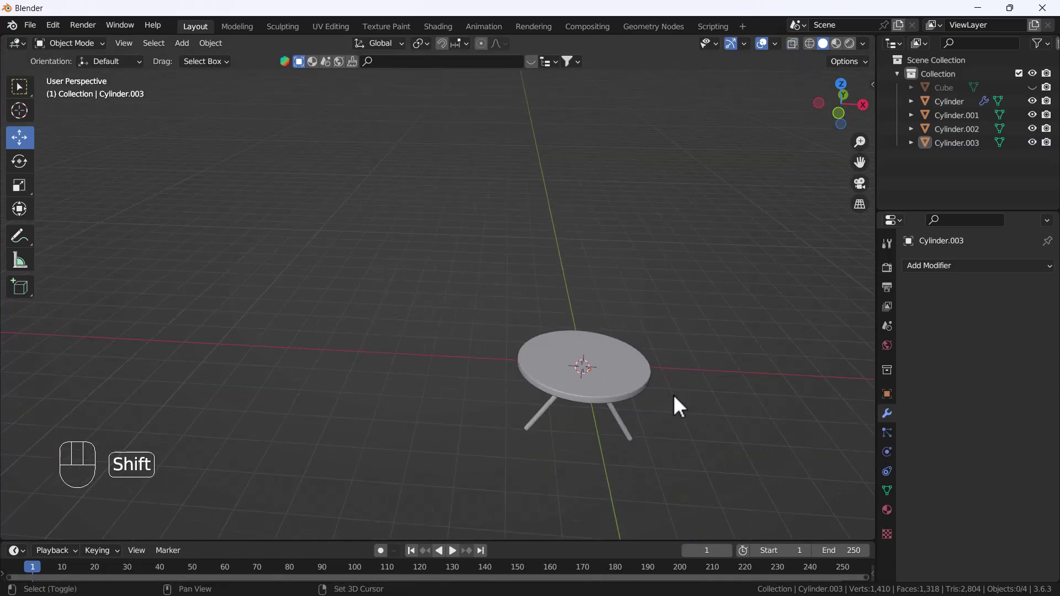
pyautogui.keyDown('shift'); pyautogui.moveTo(674, 395); pyautogui.dragTo(529, 294, button='middle'); pyautogui.keyUp('shift')
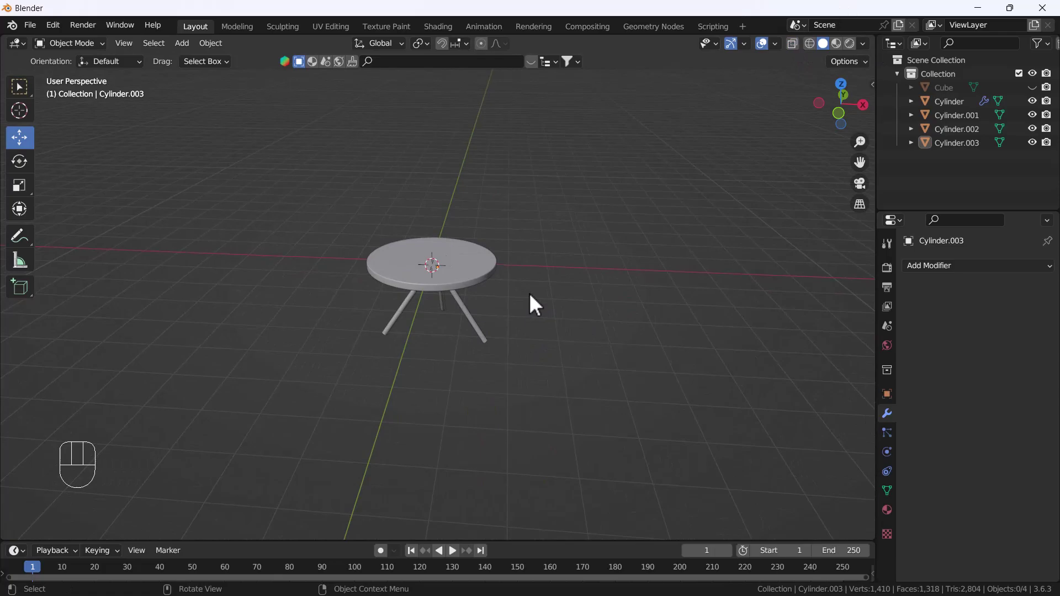